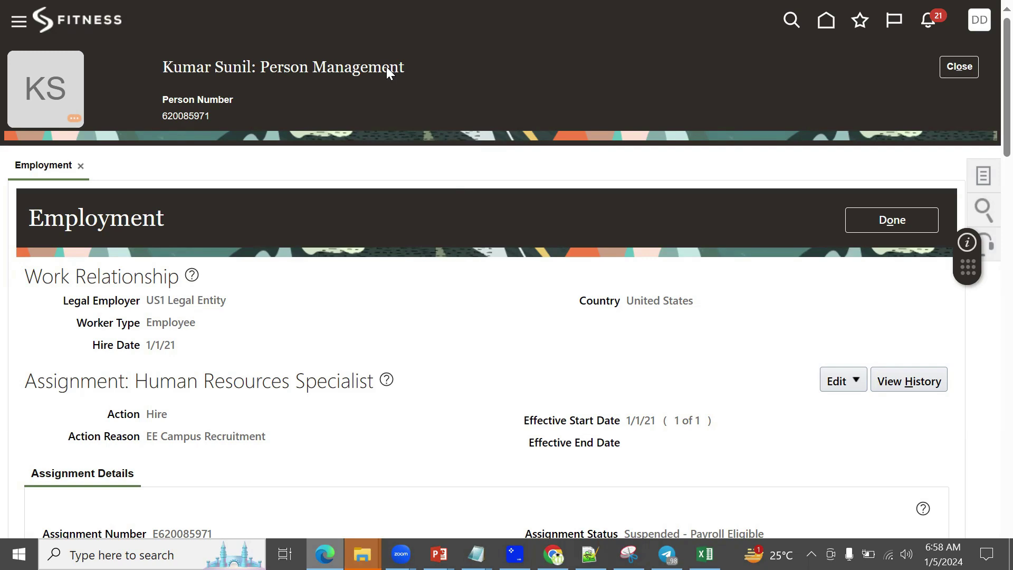
{"action": "scroll", "coordinate": [561, 375], "scroll_direction": "down", "scroll_amount": 5}
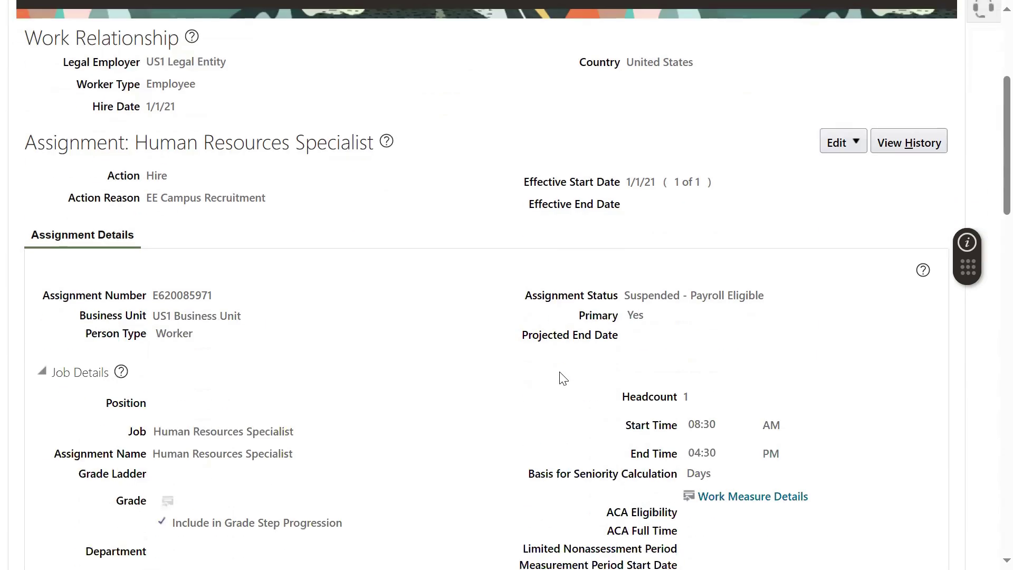
{"action": "left_click_drag", "start_coordinate": [628, 284], "coordinate": [774, 289]}
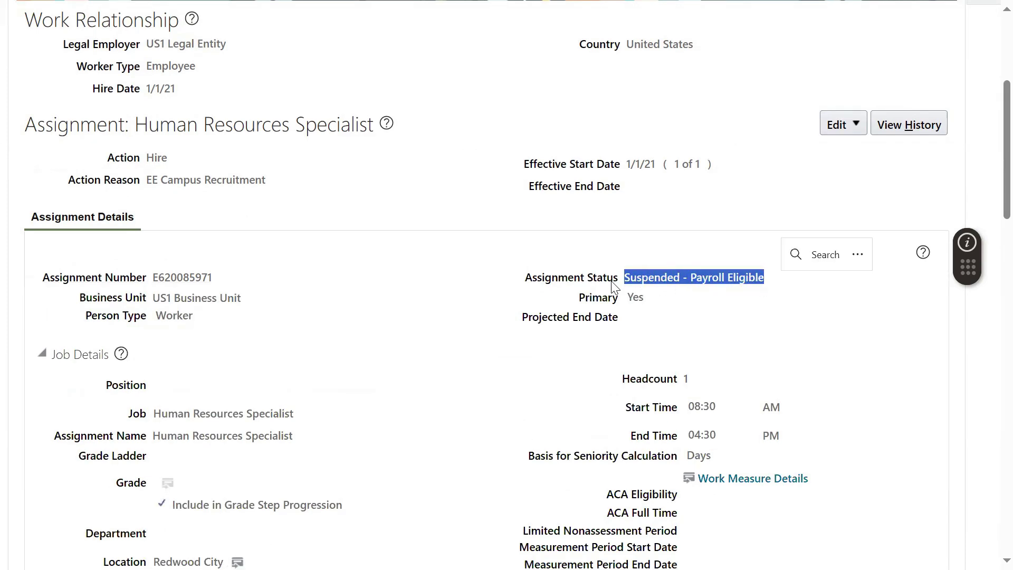
{"action": "left_click", "coordinate": [451, 275]}
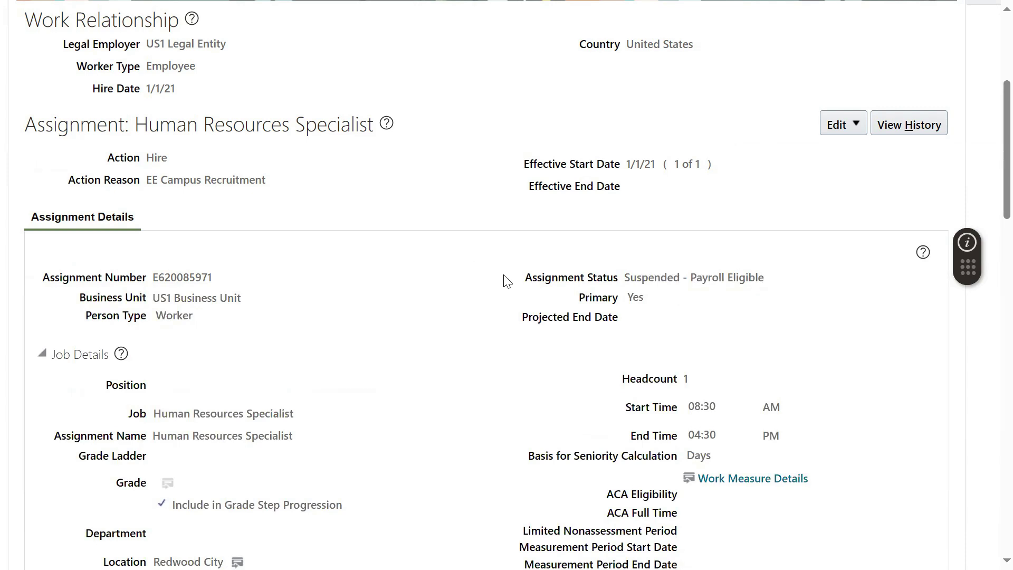
{"action": "left_click", "coordinate": [855, 132]}
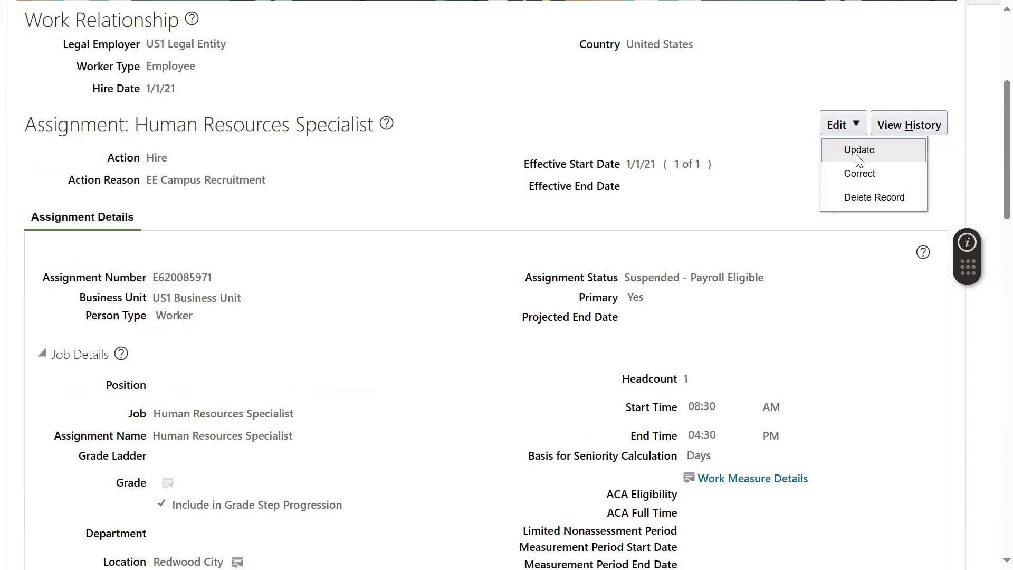
{"action": "left_click", "coordinate": [857, 174]}
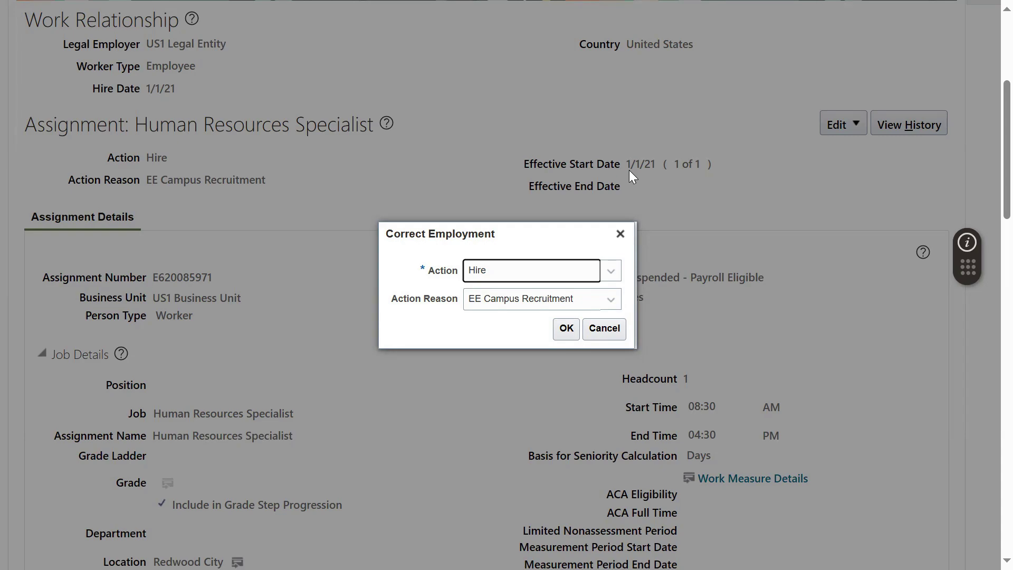
{"action": "left_click", "coordinate": [616, 331]}
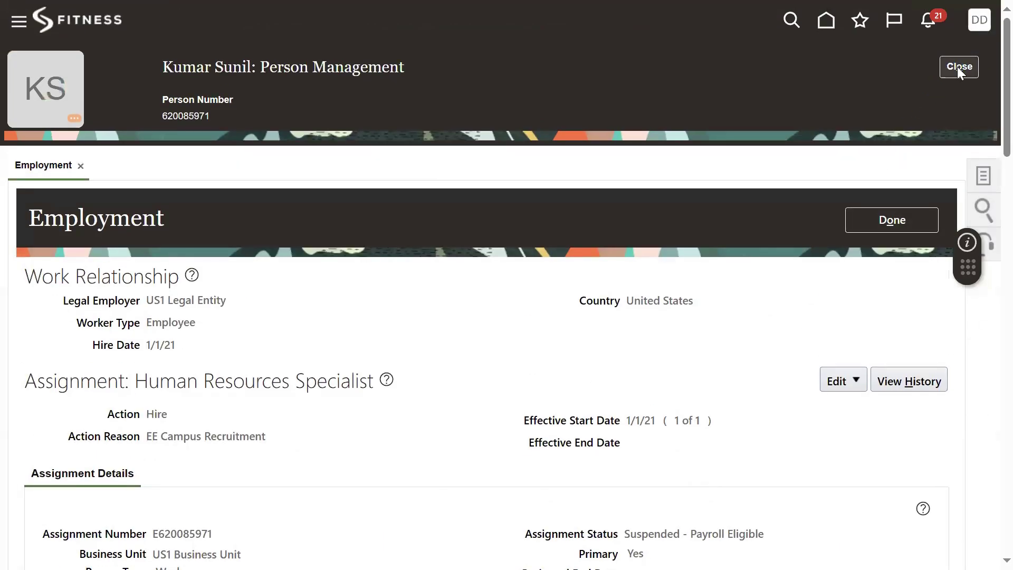
Step: Close the current person page and enter the employee's name in the person search
{"action": "left_click", "coordinate": [959, 67]}
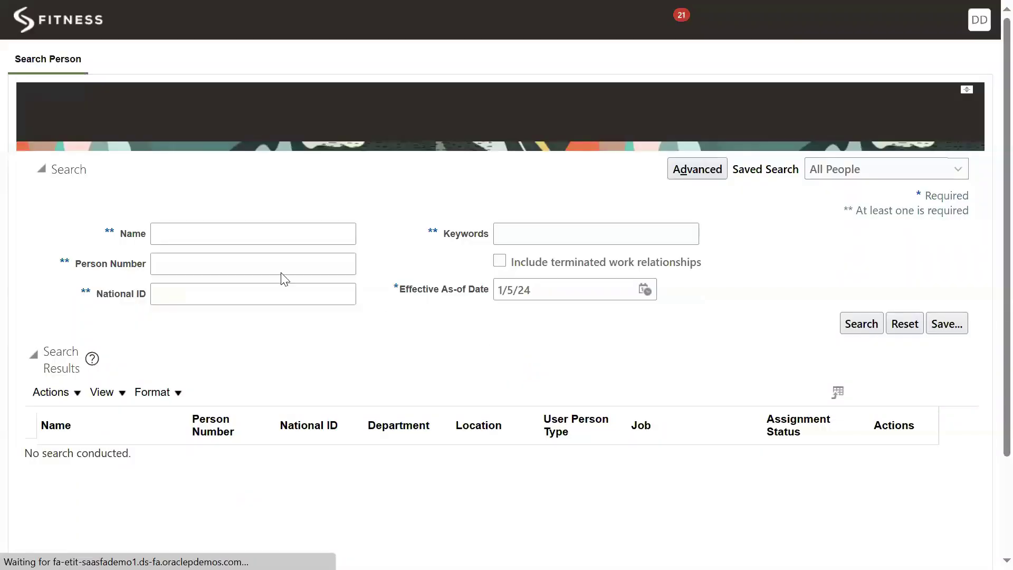
{"action": "left_click", "coordinate": [235, 227]}
{"action": "type", "text": "Sunil"}
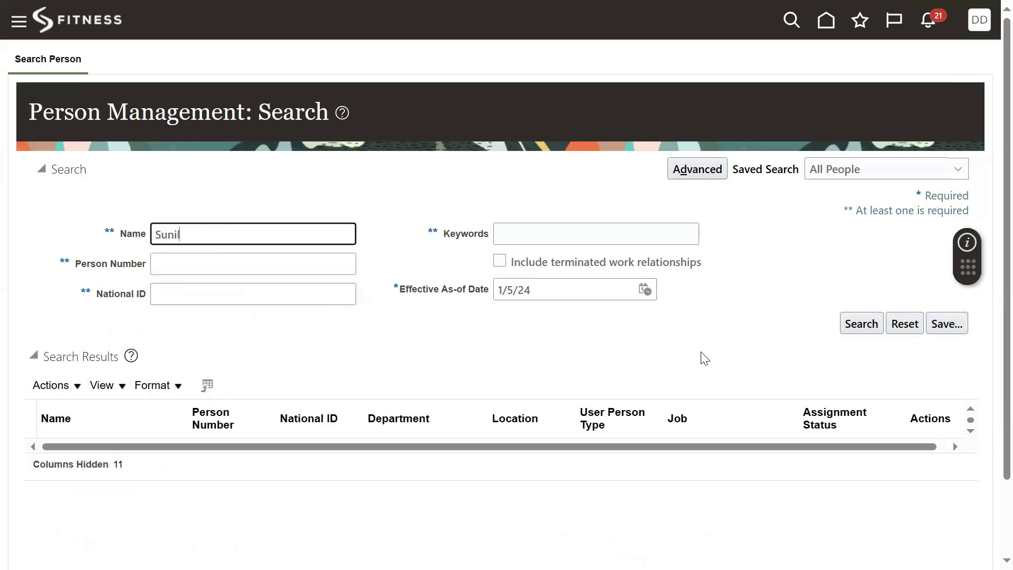
Step: Set the effective as-of date to 1/1/21, run the search, and open the employee's record
{"action": "left_click", "coordinate": [645, 289]}
{"action": "left_click", "coordinate": [696, 322]}
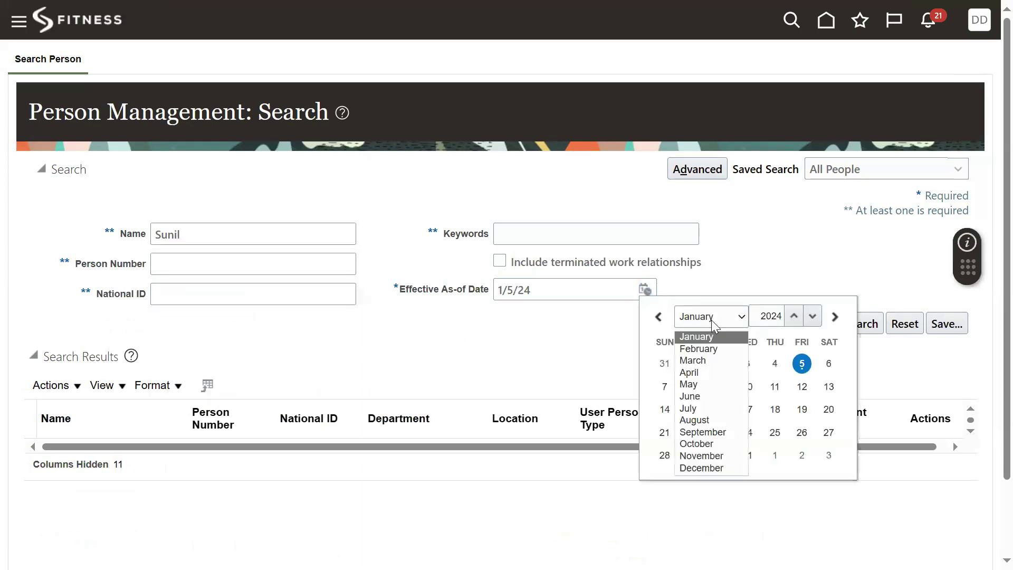
{"action": "left_click", "coordinate": [695, 332]}
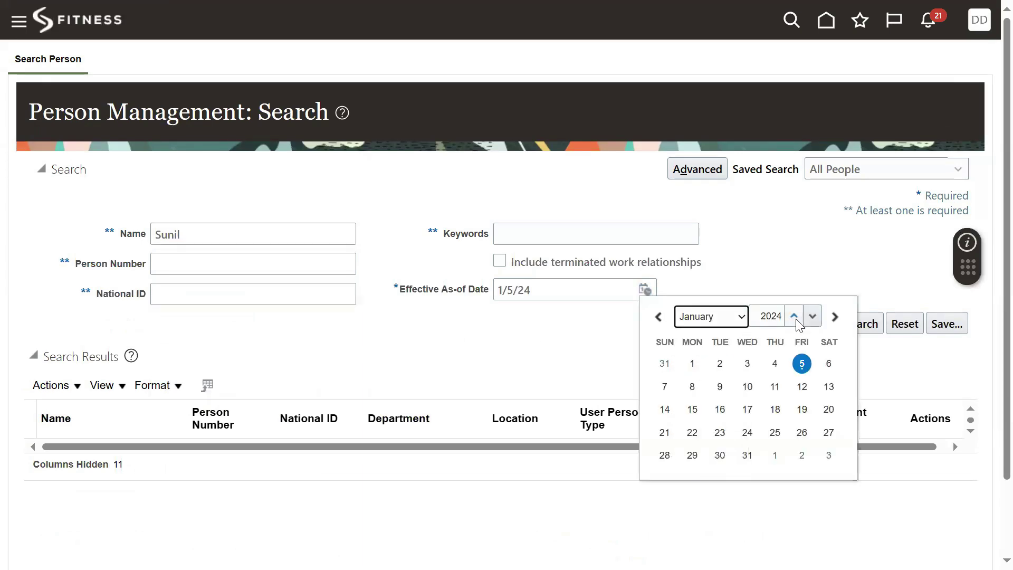
{"action": "left_click", "coordinate": [812, 316]}
{"action": "left_click", "coordinate": [812, 317]}
{"action": "left_click", "coordinate": [811, 316]}
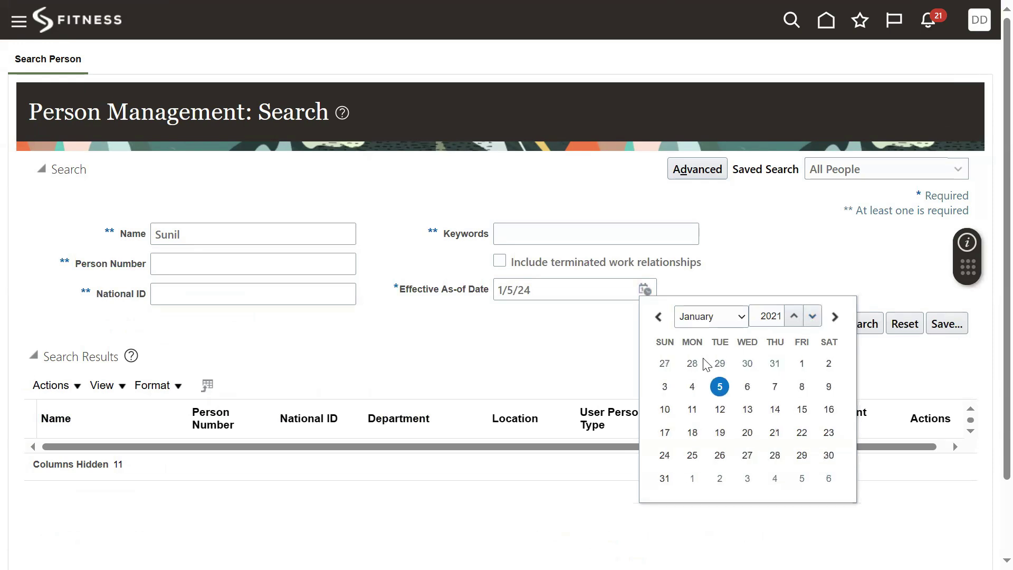
{"action": "left_click", "coordinate": [801, 364]}
{"action": "left_click", "coordinate": [852, 332]}
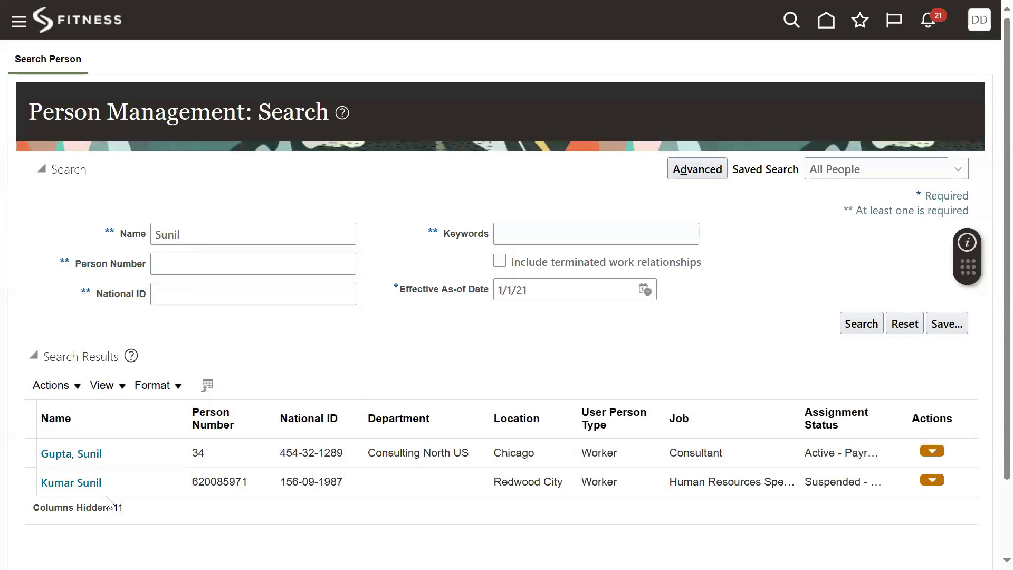
{"action": "left_click", "coordinate": [78, 484]}
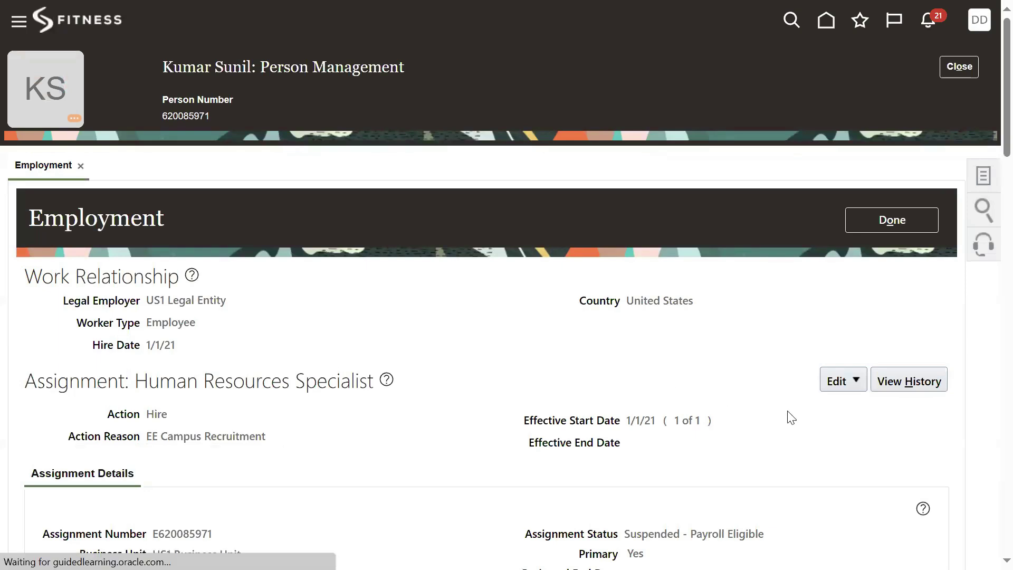
Step: Start a correction of the Hire record, keeping the reason EE Campus Recruitment
{"action": "left_click", "coordinate": [853, 382]}
{"action": "left_click", "coordinate": [853, 429]}
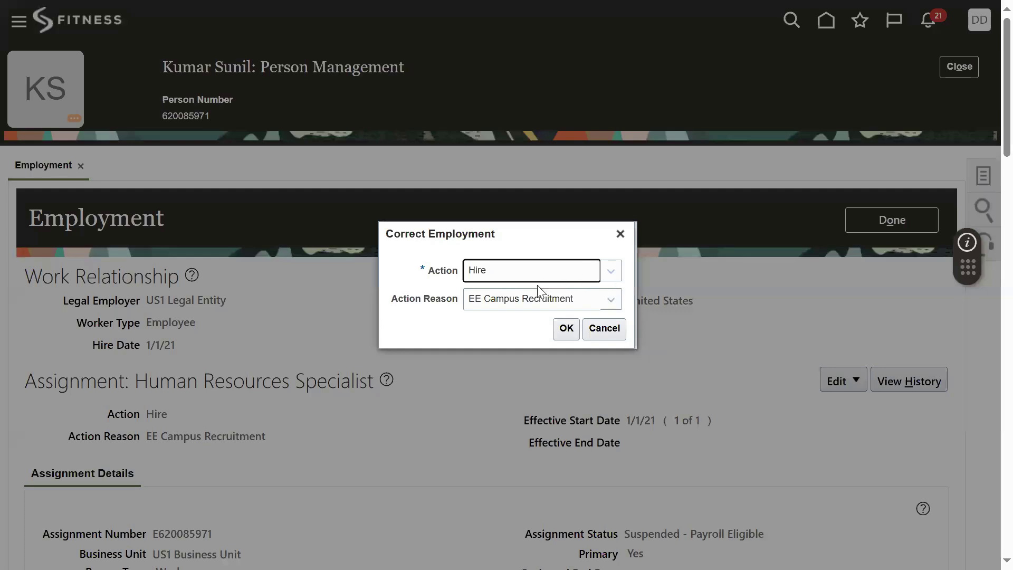
{"action": "left_click", "coordinate": [579, 300]}
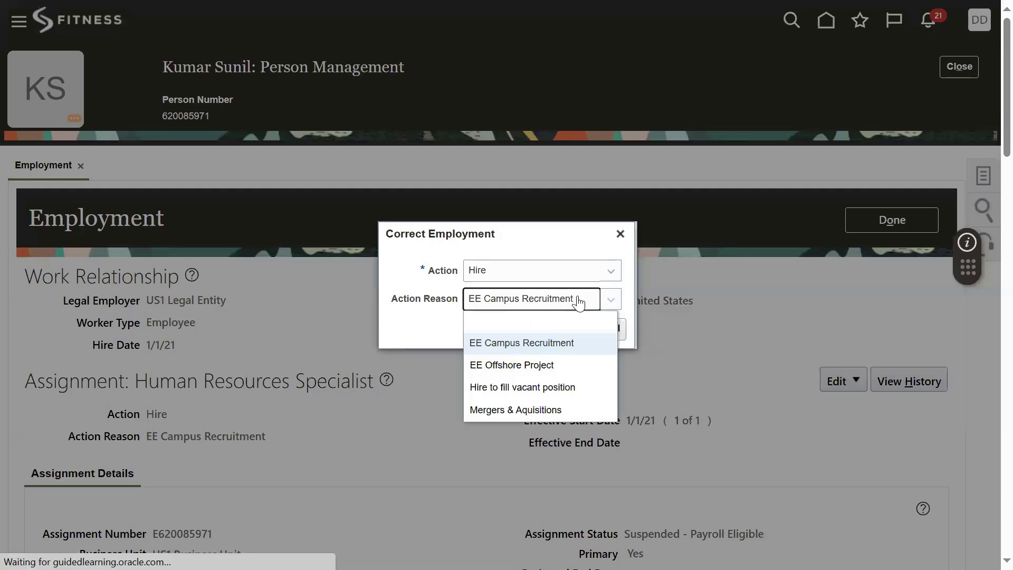
{"action": "left_click", "coordinate": [416, 338]}
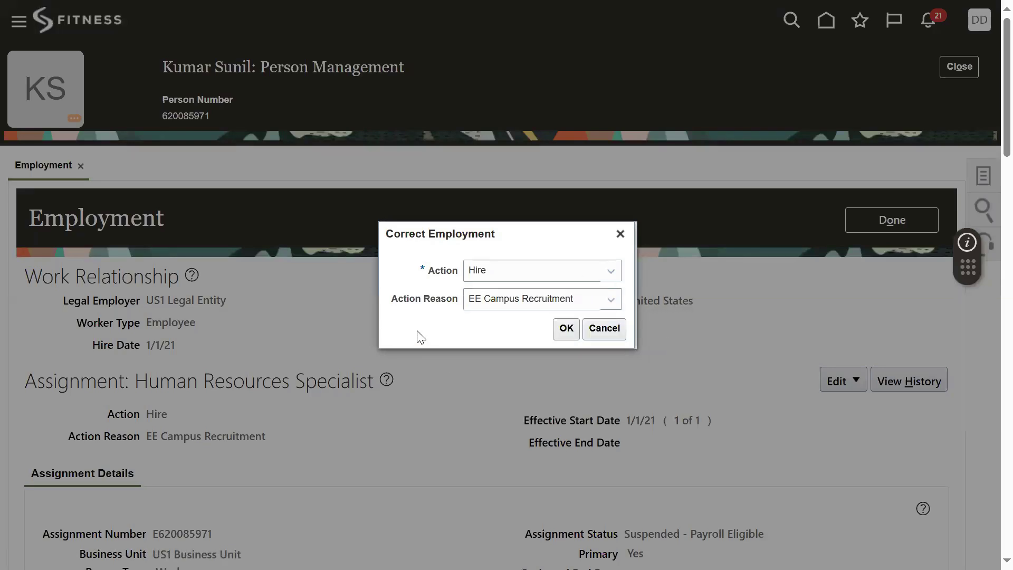
{"action": "left_click", "coordinate": [560, 328]}
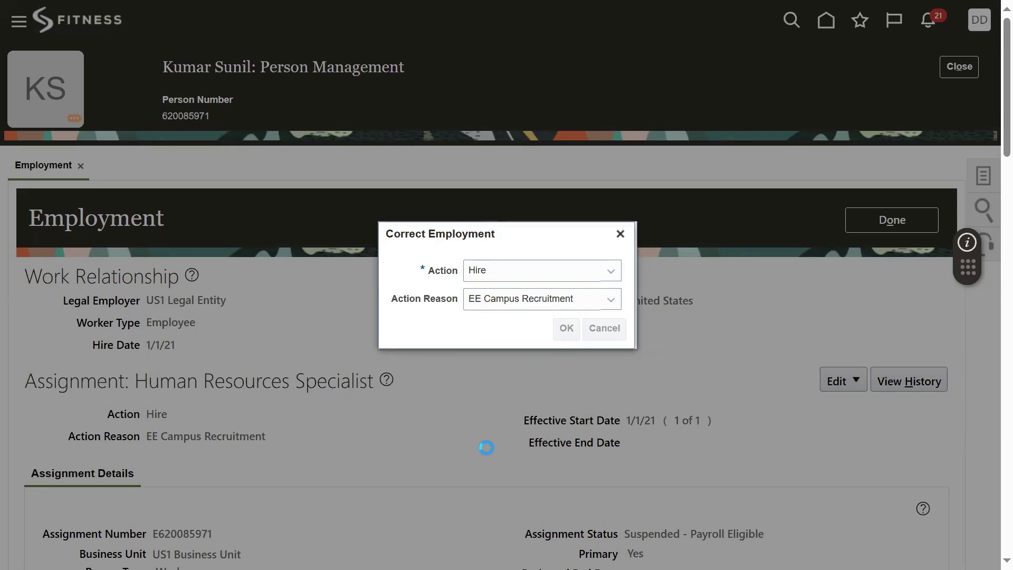
Step: Change the assignment status to Active - Payroll Eligible
{"action": "scroll", "coordinate": [509, 416], "scroll_direction": "down", "scroll_amount": 5}
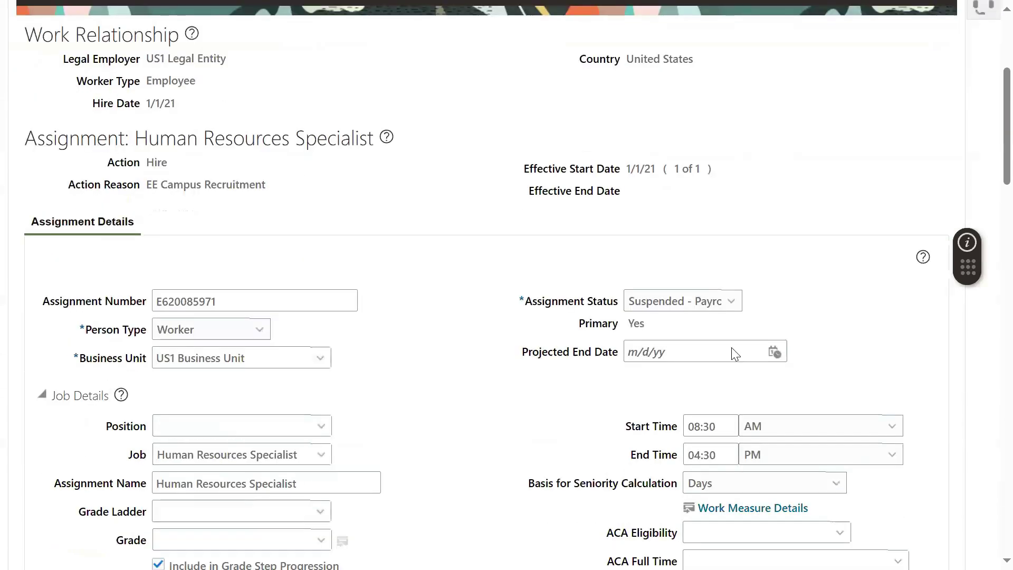
{"action": "left_click", "coordinate": [730, 288]}
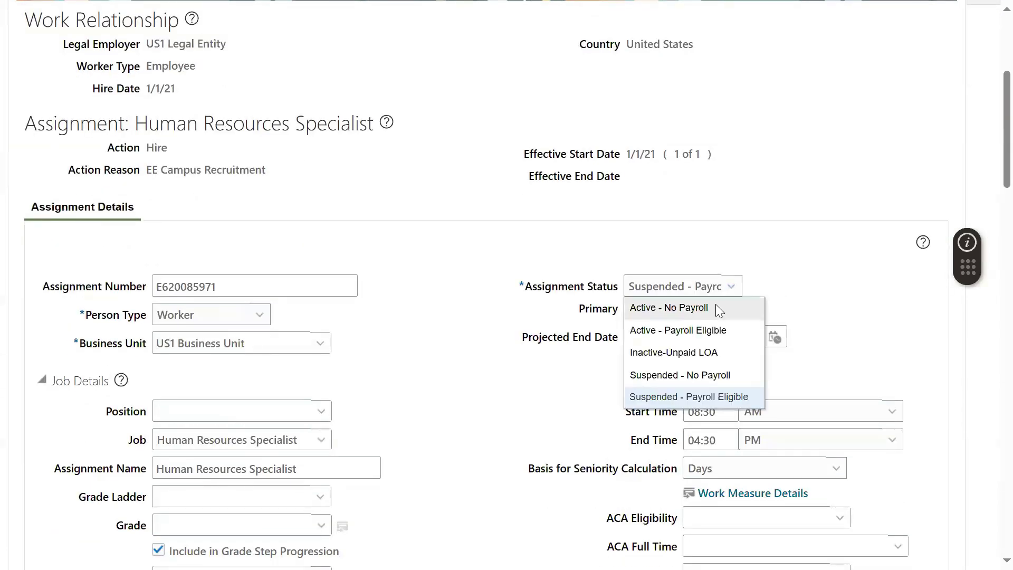
{"action": "left_click", "coordinate": [706, 331]}
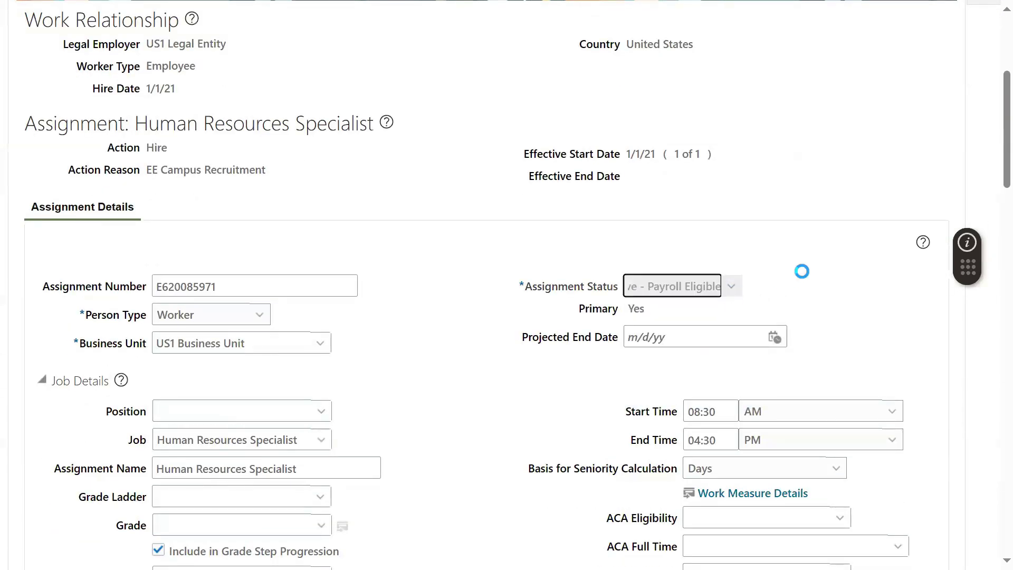
{"action": "scroll", "coordinate": [802, 275], "scroll_direction": "up", "scroll_amount": 5}
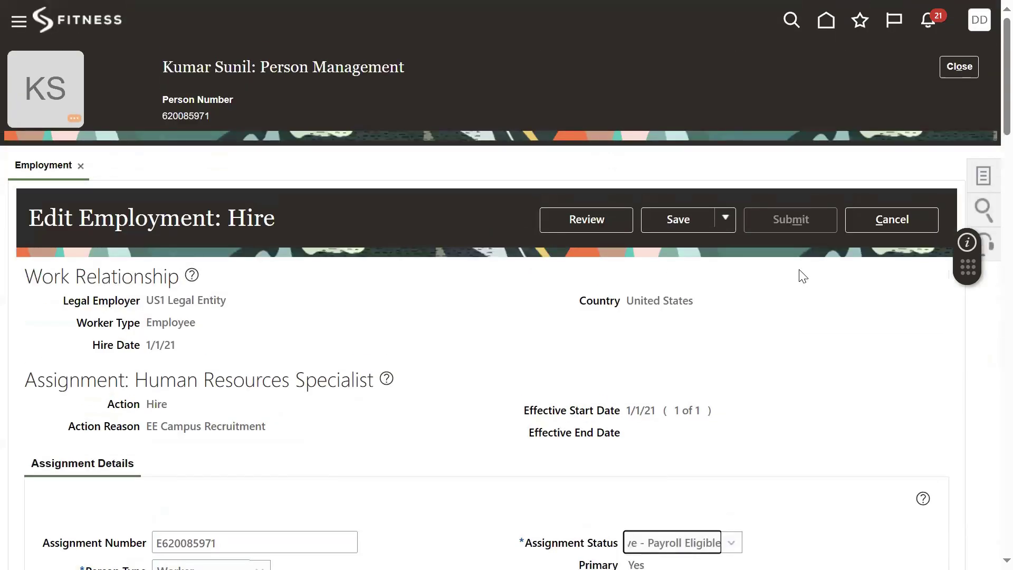
Step: Review and submit the Hire correction, then acknowledge the submission confirmation
{"action": "left_click", "coordinate": [615, 216]}
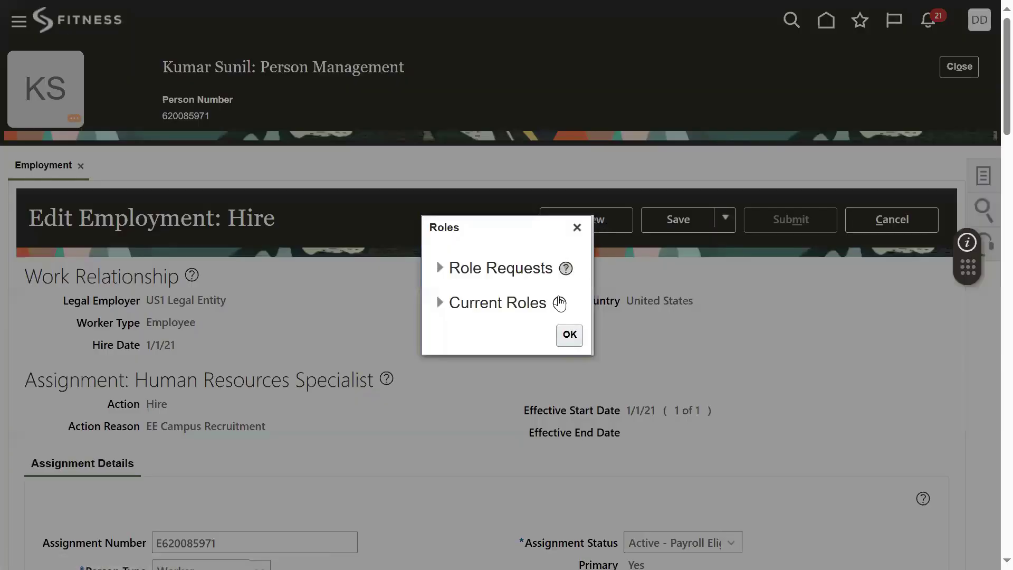
{"action": "left_click", "coordinate": [571, 336]}
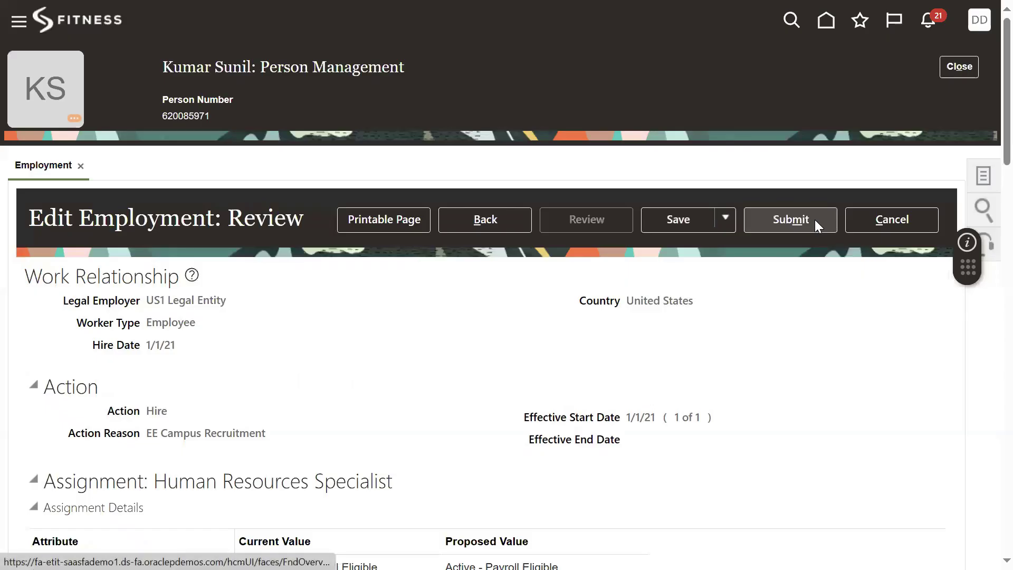
{"action": "left_click", "coordinate": [814, 221]}
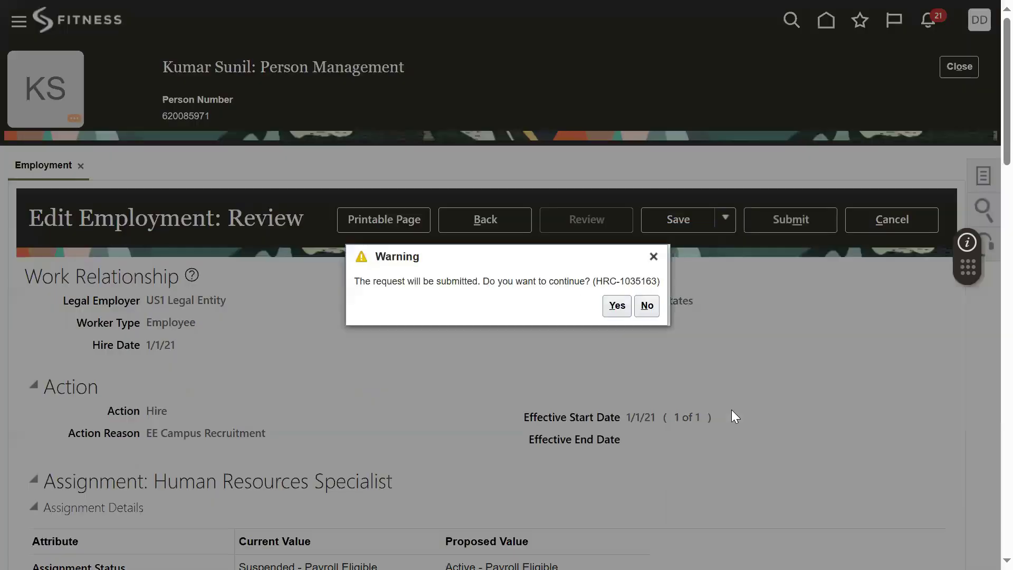
{"action": "left_click", "coordinate": [615, 307]}
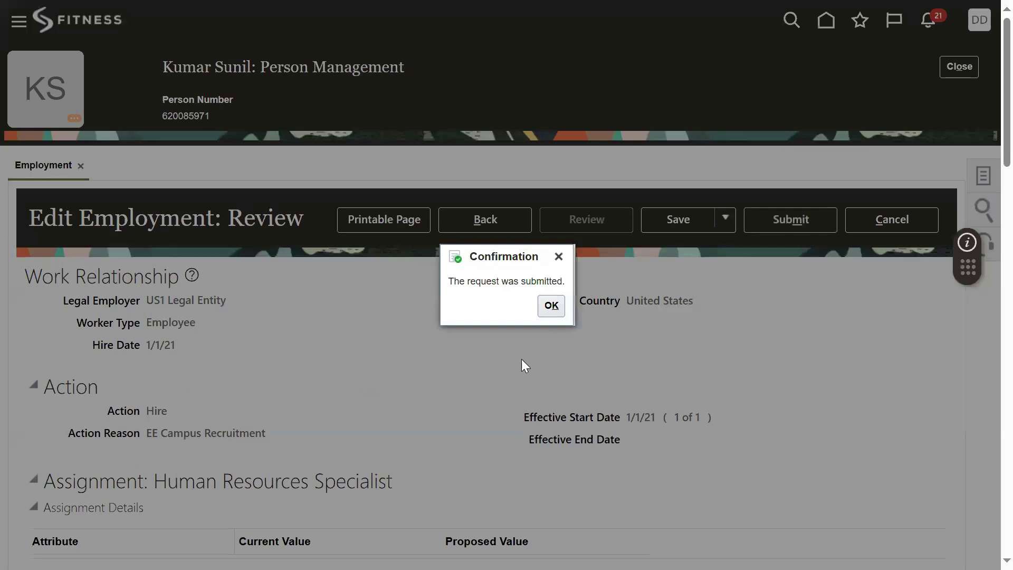
{"action": "left_click", "coordinate": [543, 311]}
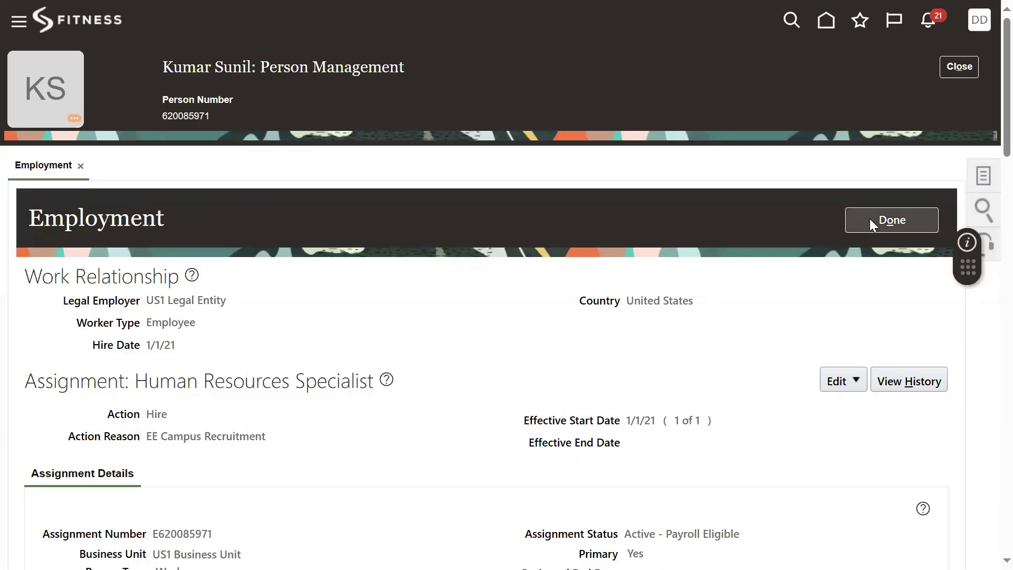
{"action": "left_click", "coordinate": [871, 218]}
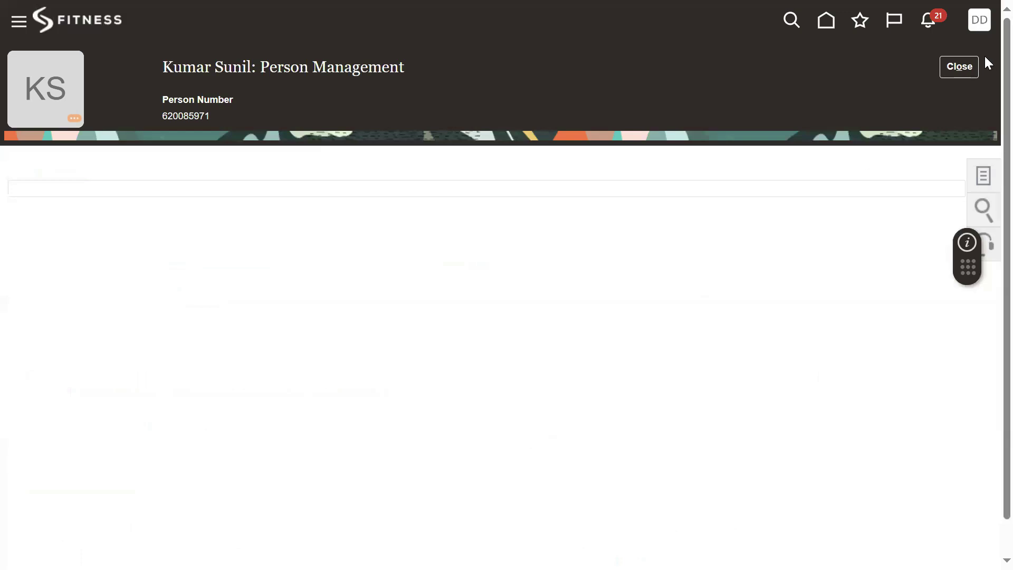
Step: Search Person Management for the employee again and verify the assignment status reads Active - Payroll Eligible
{"action": "left_click", "coordinate": [967, 65]}
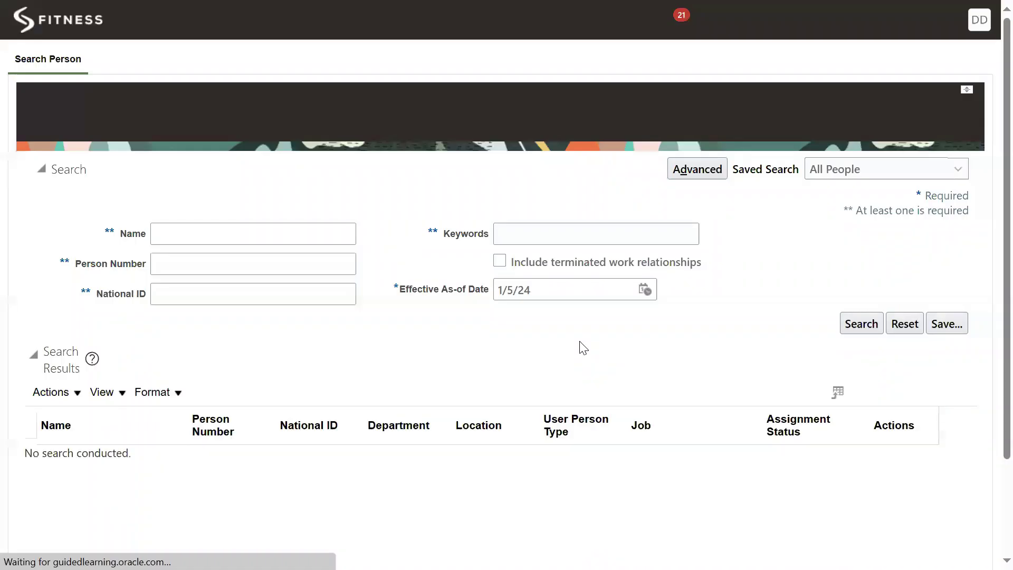
{"action": "left_click", "coordinate": [239, 233]}
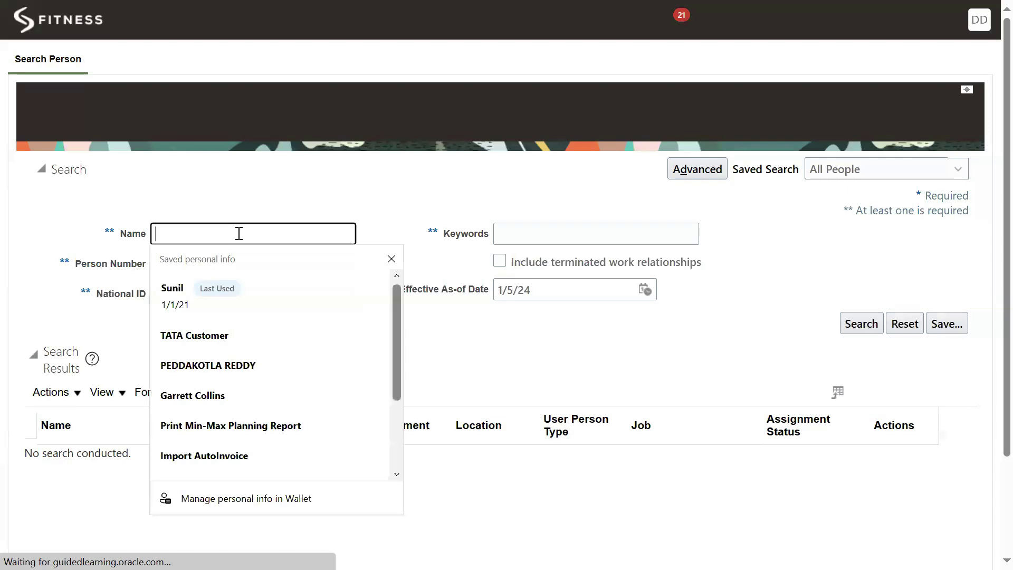
{"action": "type", "text": "Sunil"}
{"action": "key", "text": "Return"}
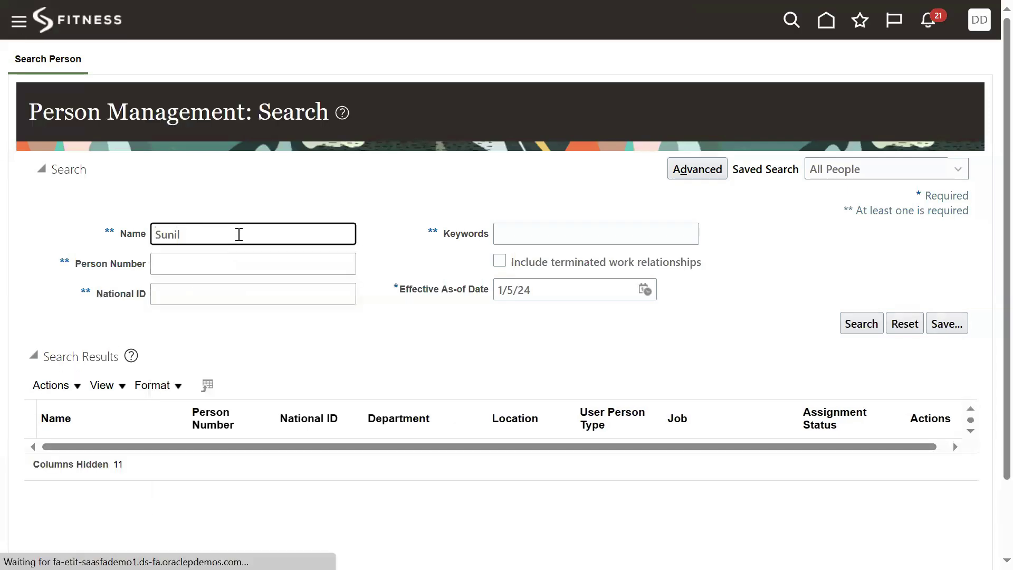
{"action": "left_click", "coordinate": [85, 482]}
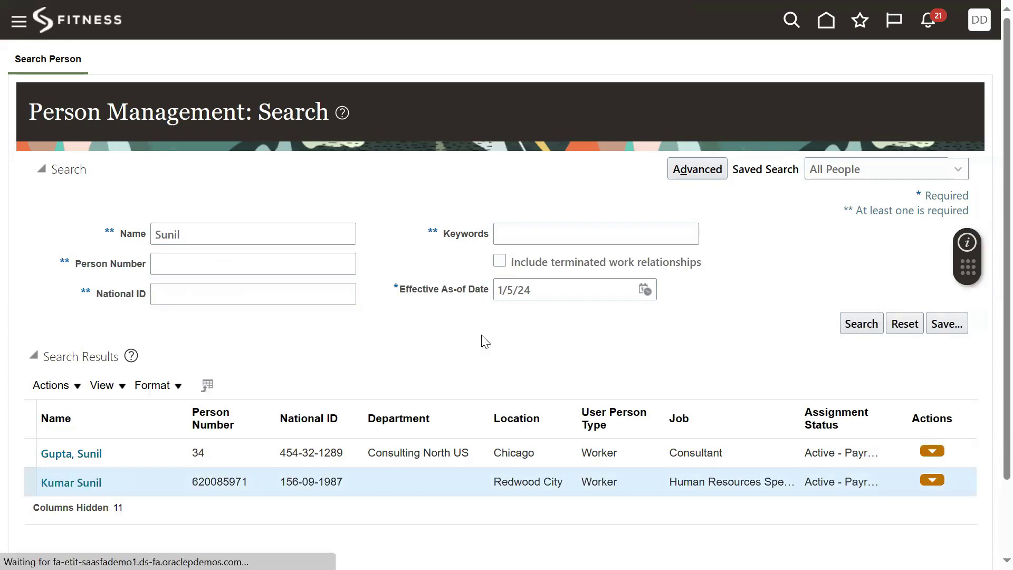
{"action": "scroll", "coordinate": [587, 438], "scroll_direction": "down", "scroll_amount": 5}
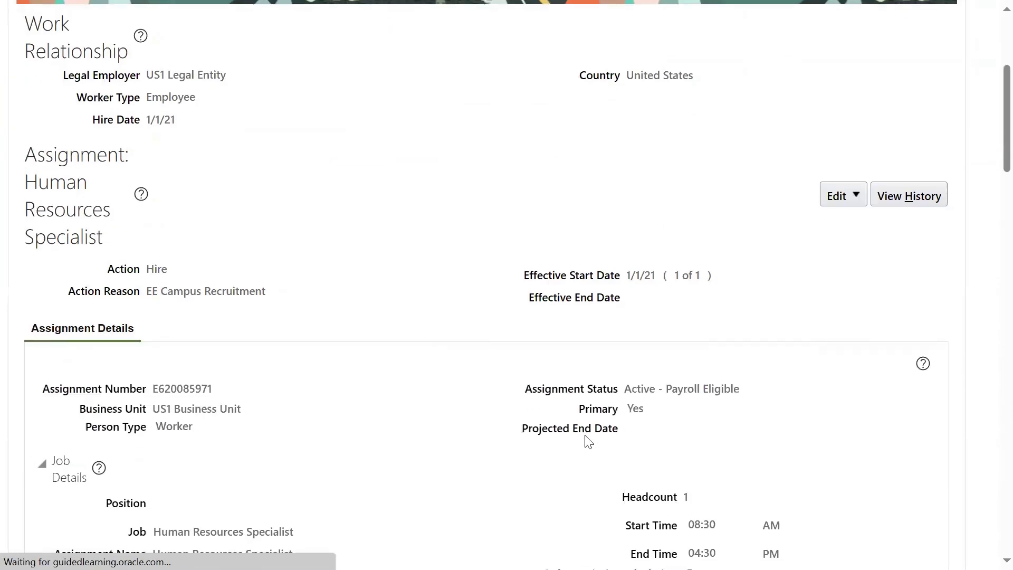
{"action": "left_click_drag", "start_coordinate": [625, 277], "coordinate": [687, 278]}
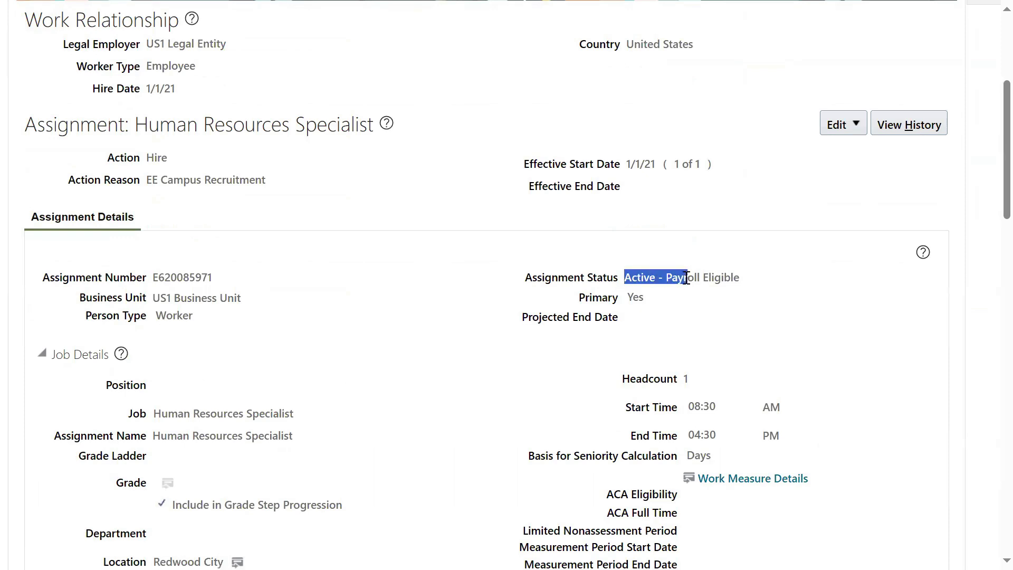
{"action": "scroll", "coordinate": [533, 319], "scroll_direction": "up", "scroll_amount": 5}
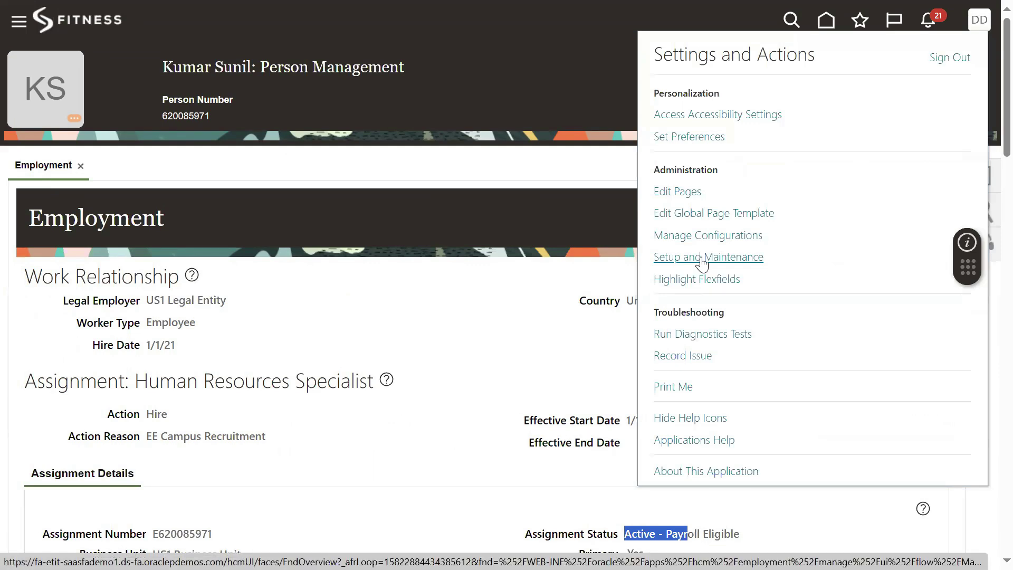
Step: In Setup and Maintenance, search tasks for 'Assignment status' and open Manage Assignment Status
{"action": "left_click", "coordinate": [701, 258]}
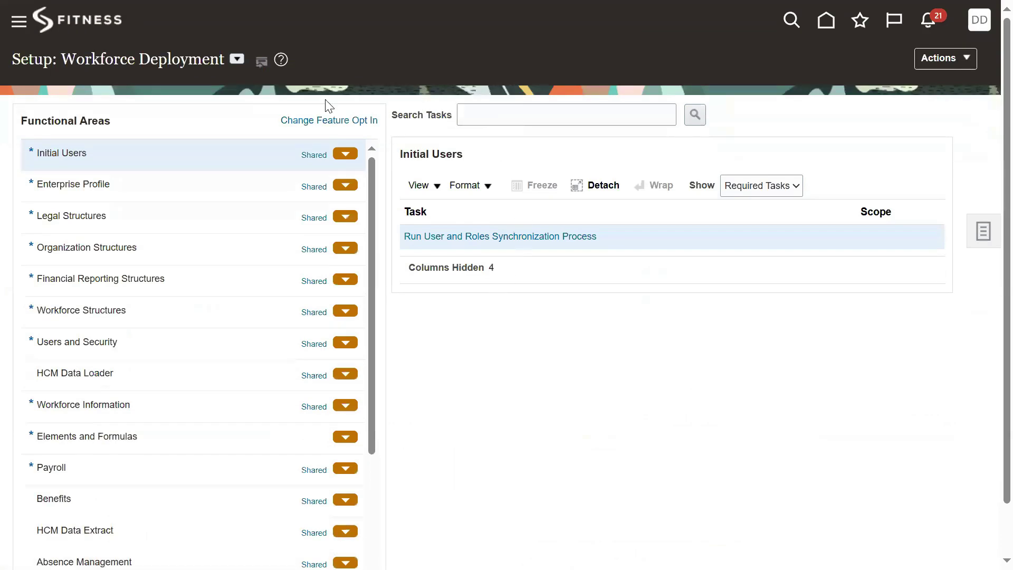
{"action": "left_click", "coordinate": [502, 116]}
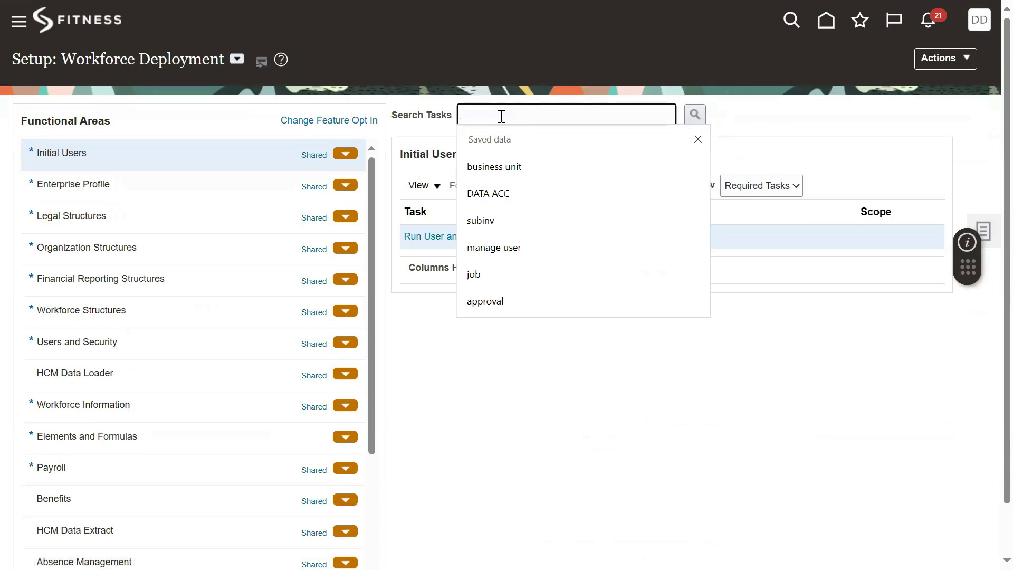
{"action": "type", "text": "Assignment "}
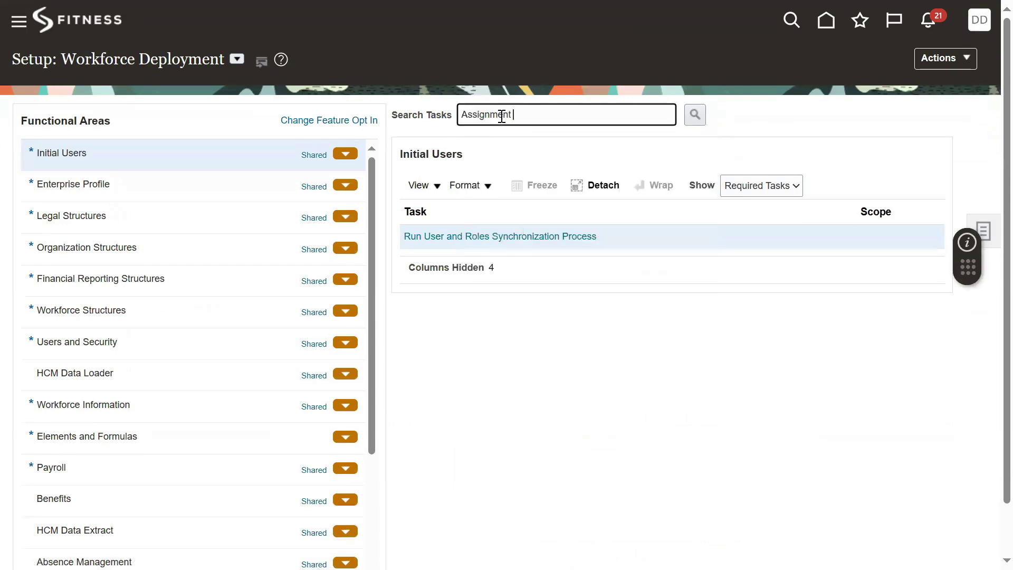
{"action": "type", "text": "status"}
{"action": "key", "text": "Return"}
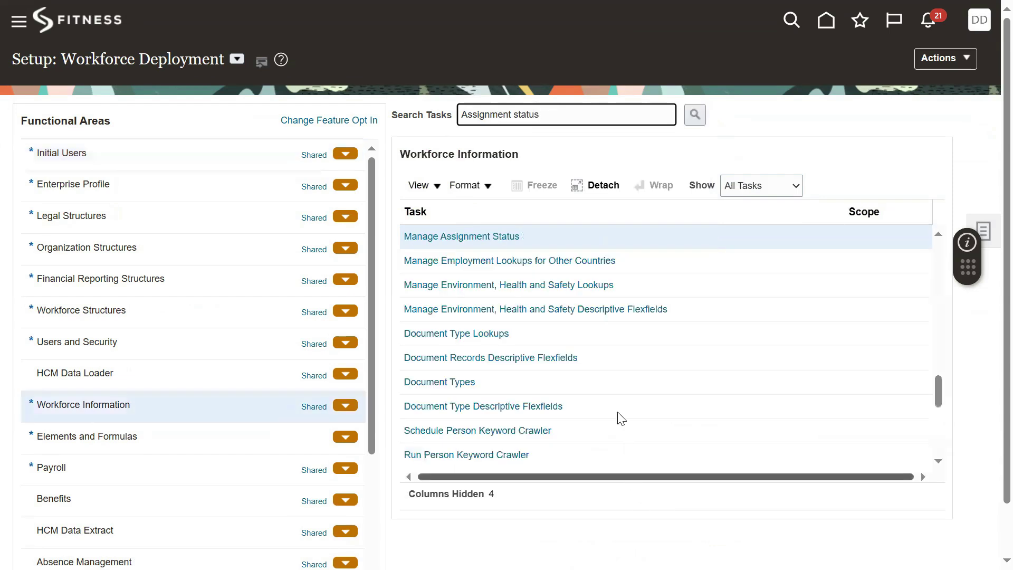
{"action": "left_click", "coordinate": [501, 237]}
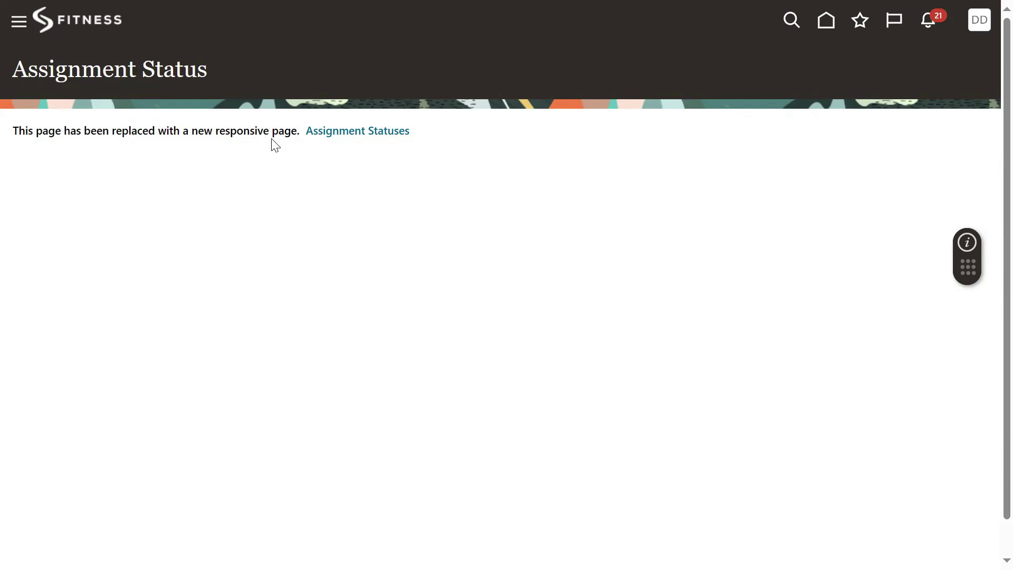
Step: Go to Assignment Statuses, open Suspended - No Payroll, and cancel without changes
{"action": "left_click", "coordinate": [336, 139]}
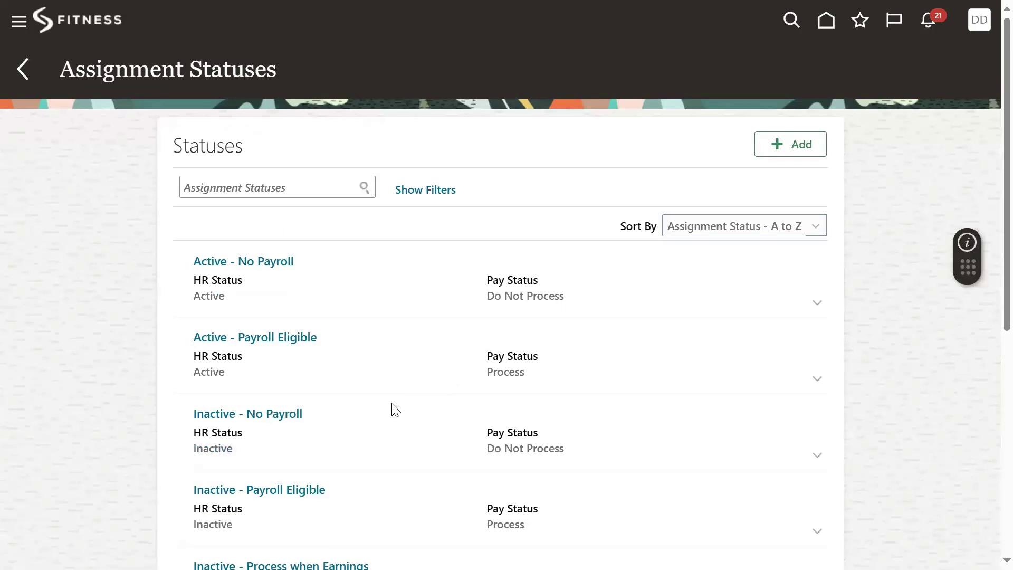
{"action": "scroll", "coordinate": [395, 410], "scroll_direction": "down", "scroll_amount": 6}
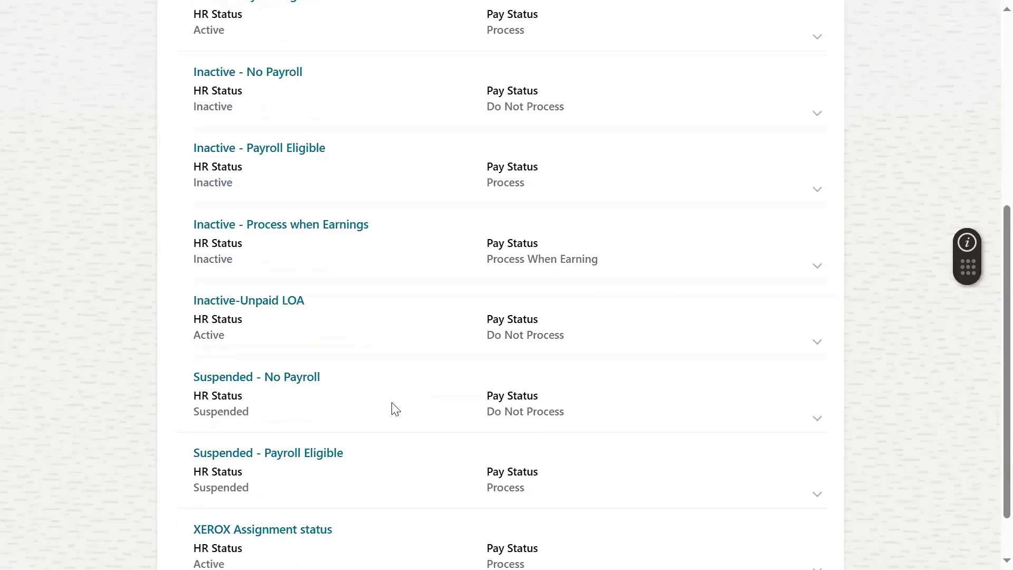
{"action": "left_click", "coordinate": [287, 378]}
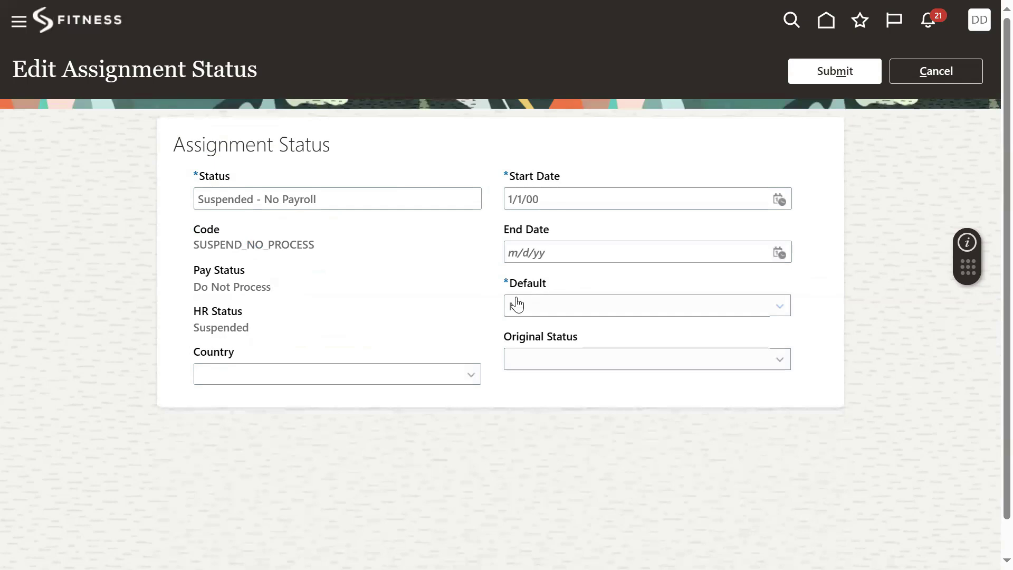
{"action": "left_click", "coordinate": [922, 78]}
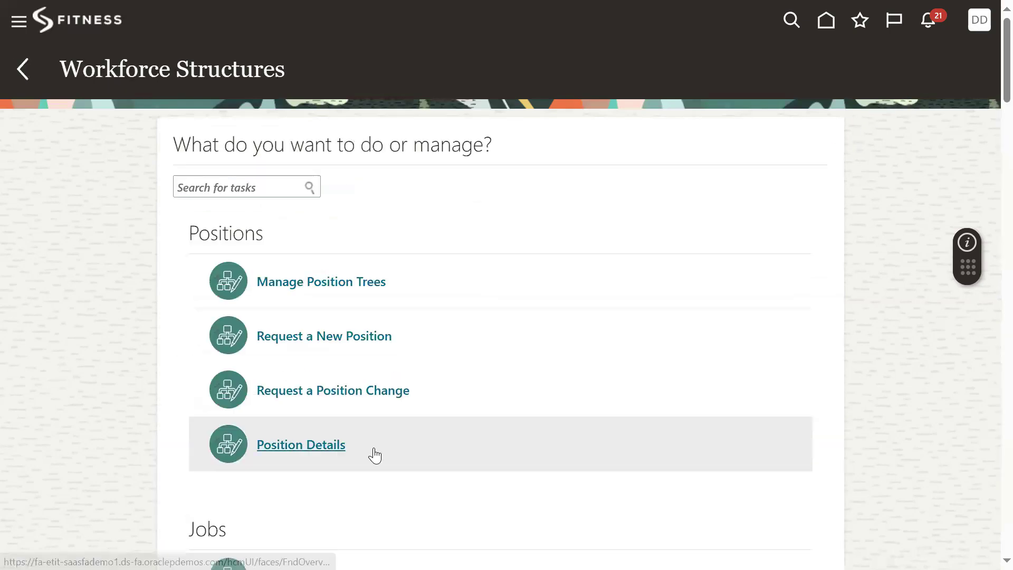
Step: Search Workforce Structures tasks for 'assign' and reopen the Assignment Statuses list
{"action": "left_click", "coordinate": [259, 187]}
{"action": "type", "text": "assign"}
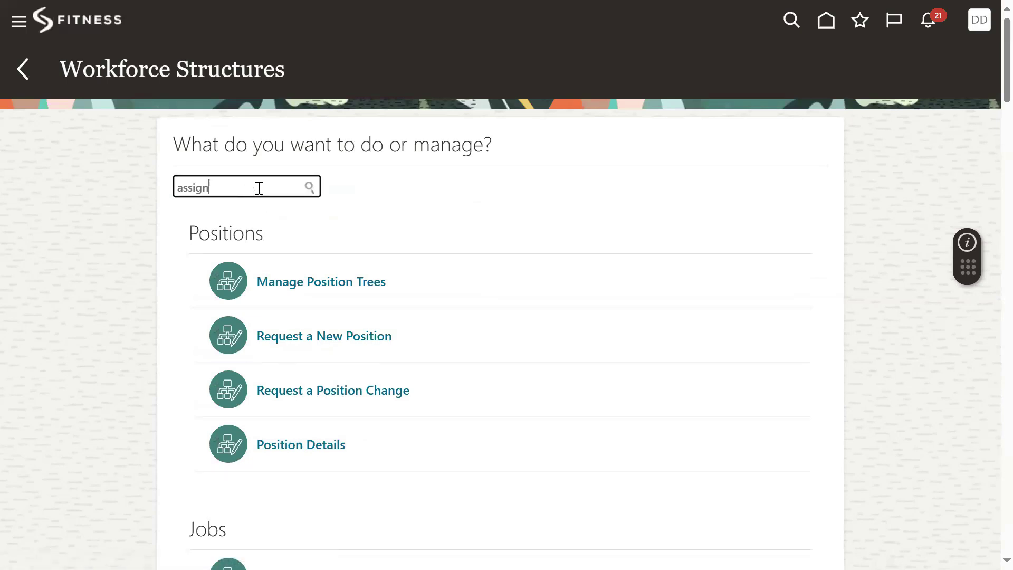
{"action": "left_click", "coordinate": [359, 281]}
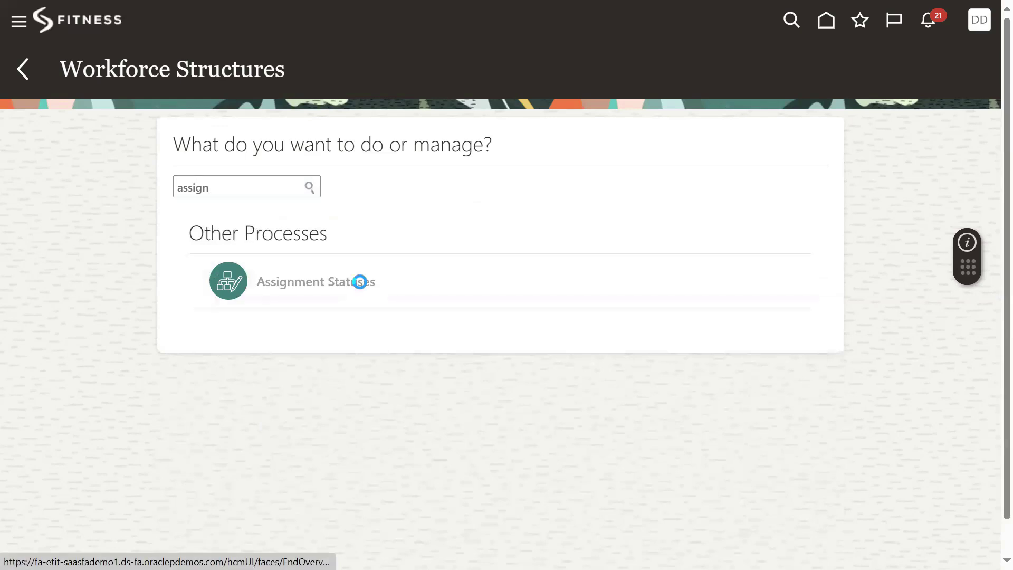
{"action": "scroll", "coordinate": [296, 461], "scroll_direction": "down", "scroll_amount": 6}
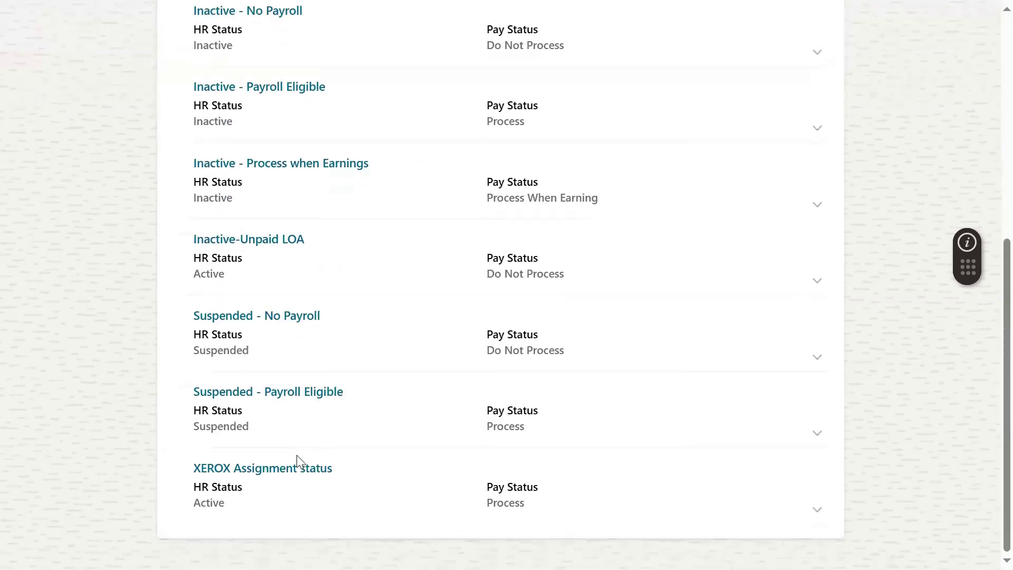
Step: Open Suspended - Payroll Eligible for editing and check that its Default value is Yes
{"action": "left_click", "coordinate": [311, 396]}
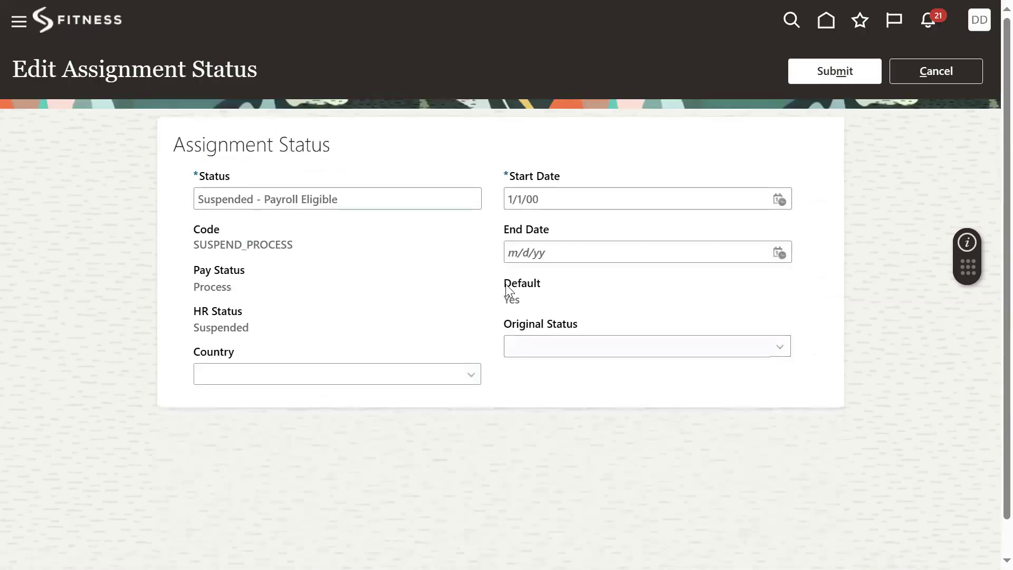
{"action": "left_click_drag", "start_coordinate": [505, 284], "coordinate": [541, 284]}
{"action": "left_click", "coordinate": [563, 295]}
{"action": "left_click_drag", "start_coordinate": [503, 300], "coordinate": [527, 305]}
{"action": "left_click", "coordinate": [552, 252]}
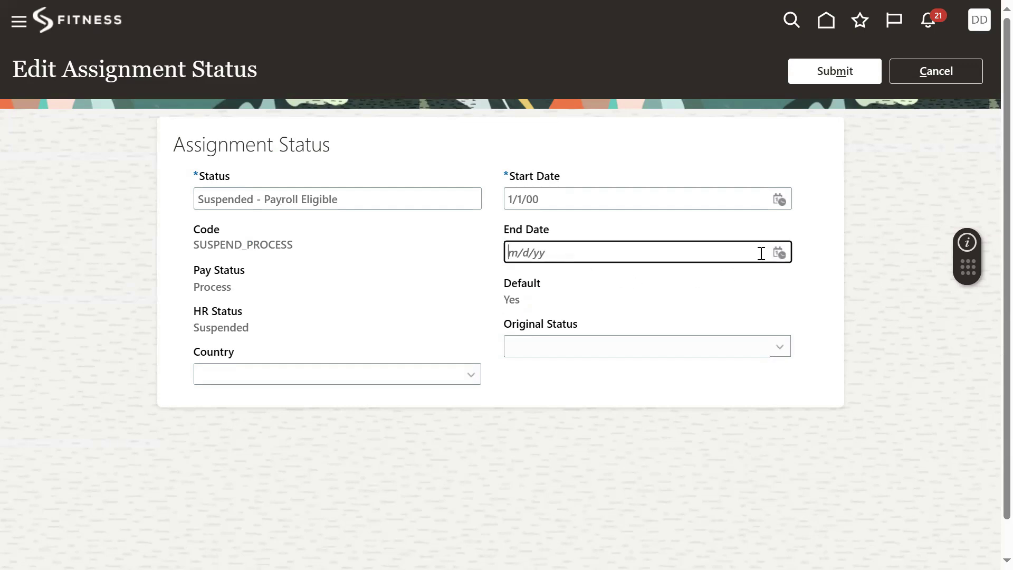
Step: Set the End Date to 1/5/20, submit, and dismiss the PER-1531477 error
{"action": "left_click", "coordinate": [779, 252]}
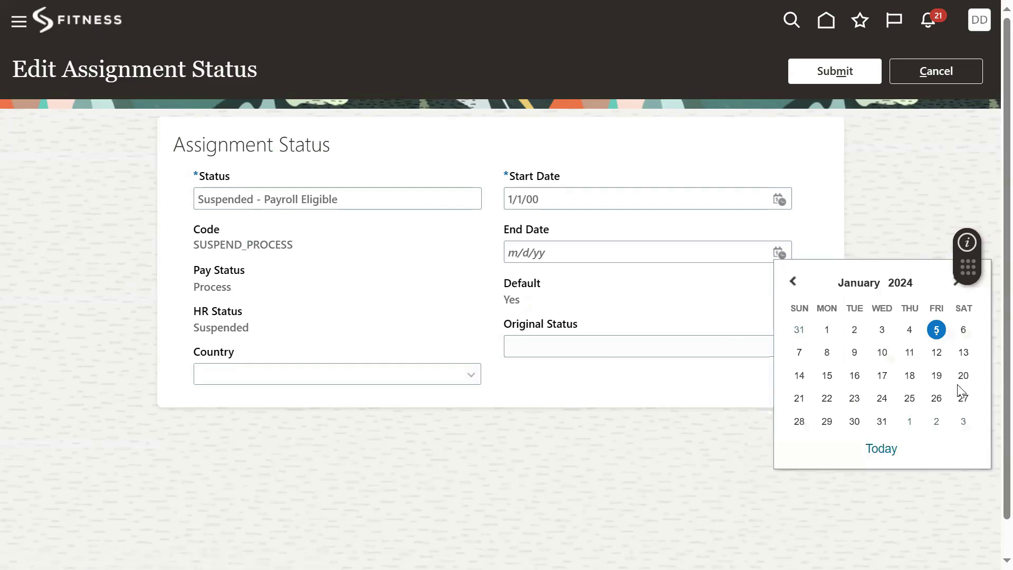
{"action": "left_click", "coordinate": [900, 283]}
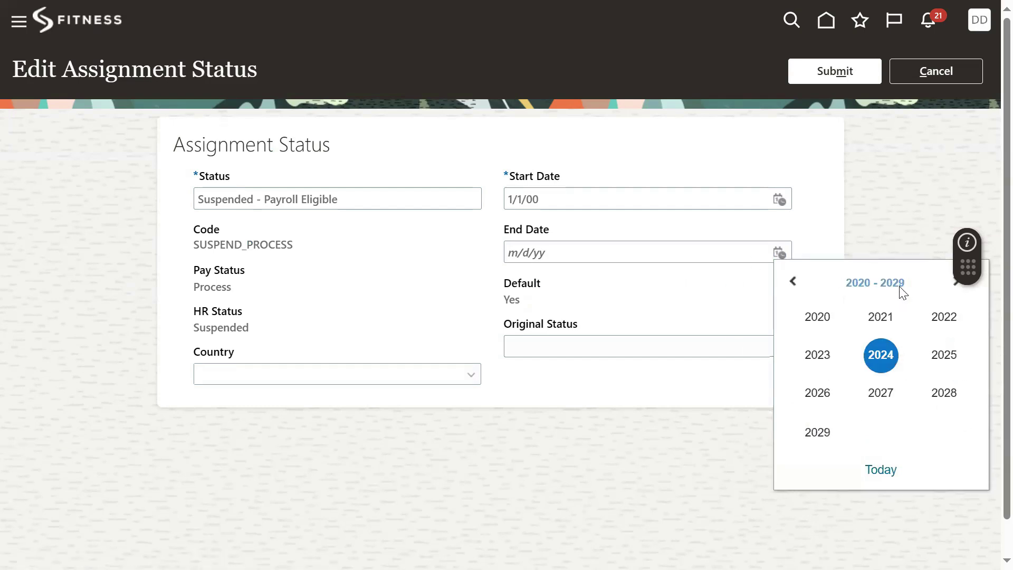
{"action": "left_click", "coordinate": [825, 319]}
{"action": "left_click", "coordinate": [825, 320]}
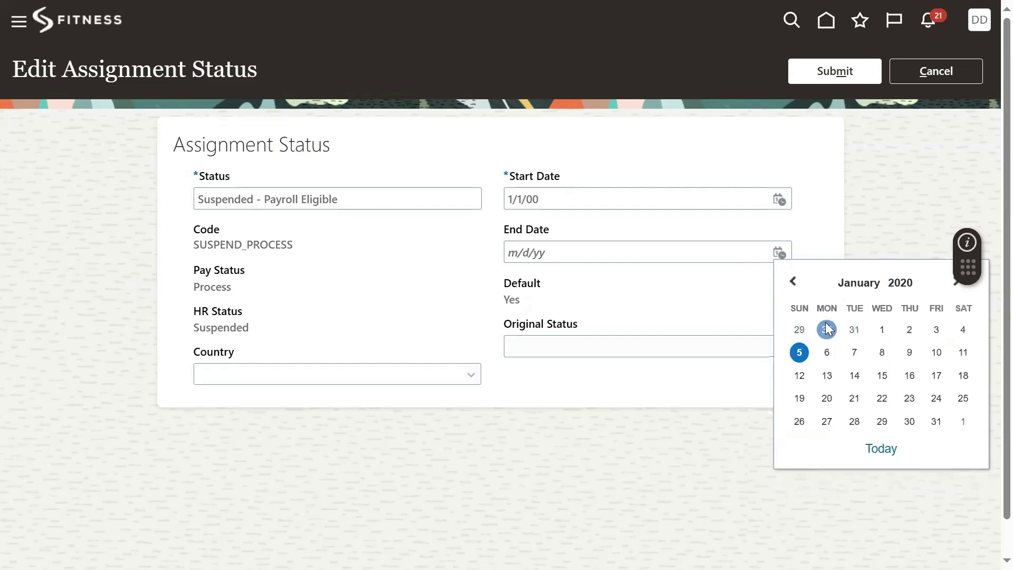
{"action": "left_click", "coordinate": [798, 352]}
{"action": "left_click", "coordinate": [832, 70]}
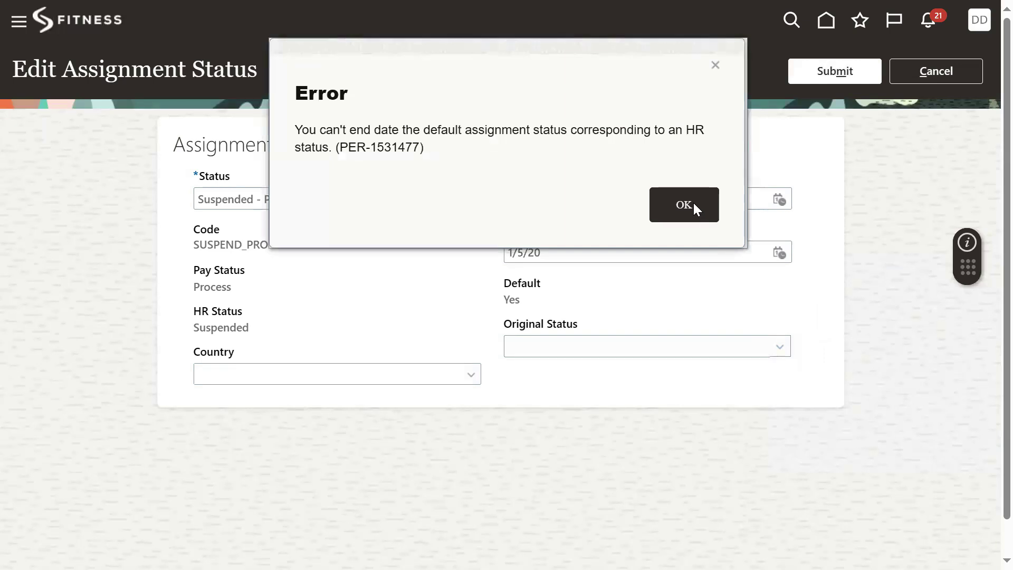
{"action": "left_click", "coordinate": [692, 203]}
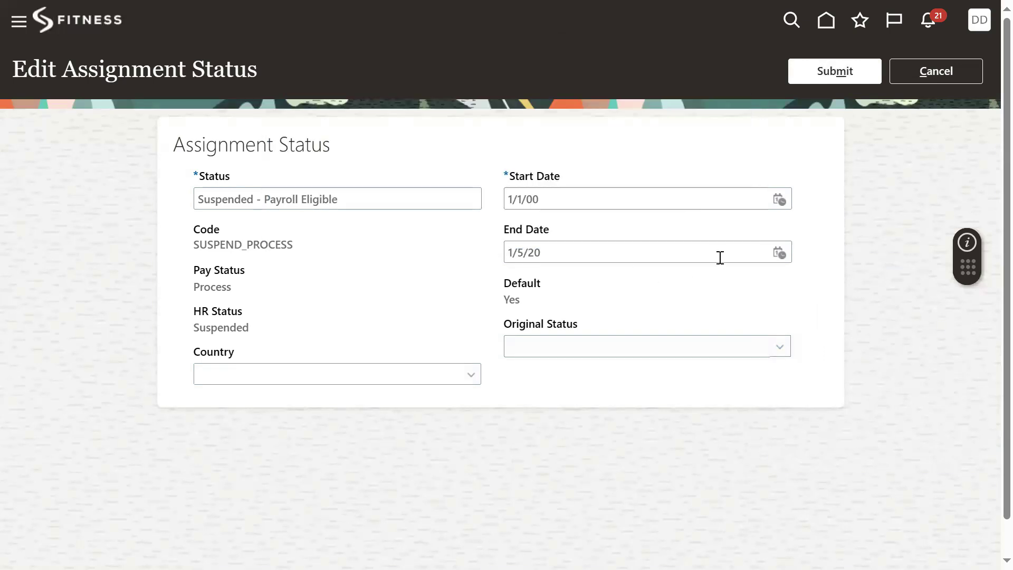
{"action": "left_click", "coordinate": [773, 248]}
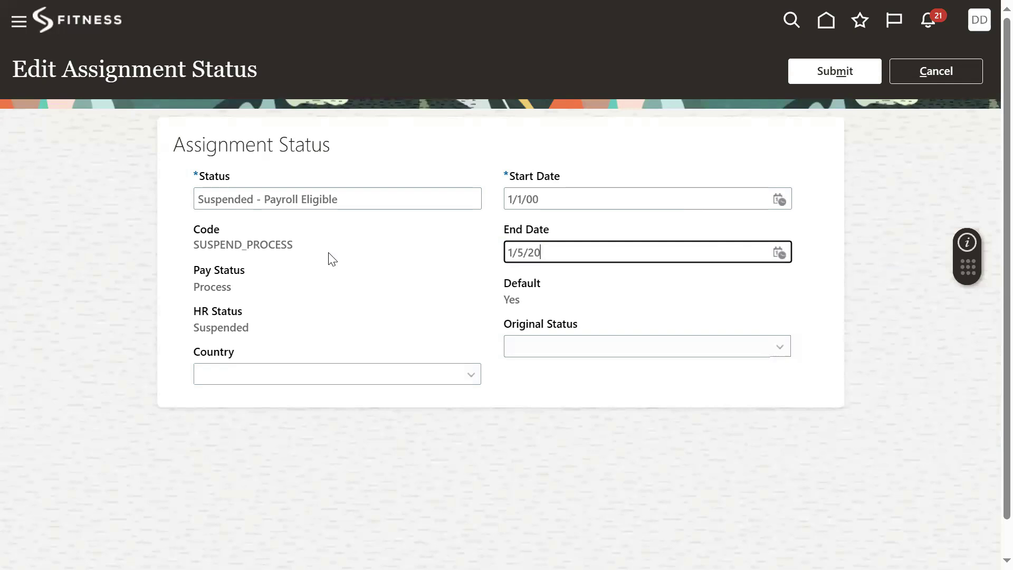
Step: Clear the End Date, set Country to Afghanistan, and submit the status
{"action": "key", "text": "BackSpace"}
{"action": "key", "text": "BackSpace"}
{"action": "key", "text": "BackSpace"}
{"action": "key", "text": "BackSpace"}
{"action": "key", "text": "BackSpace"}
{"action": "left_click", "coordinate": [695, 349]}
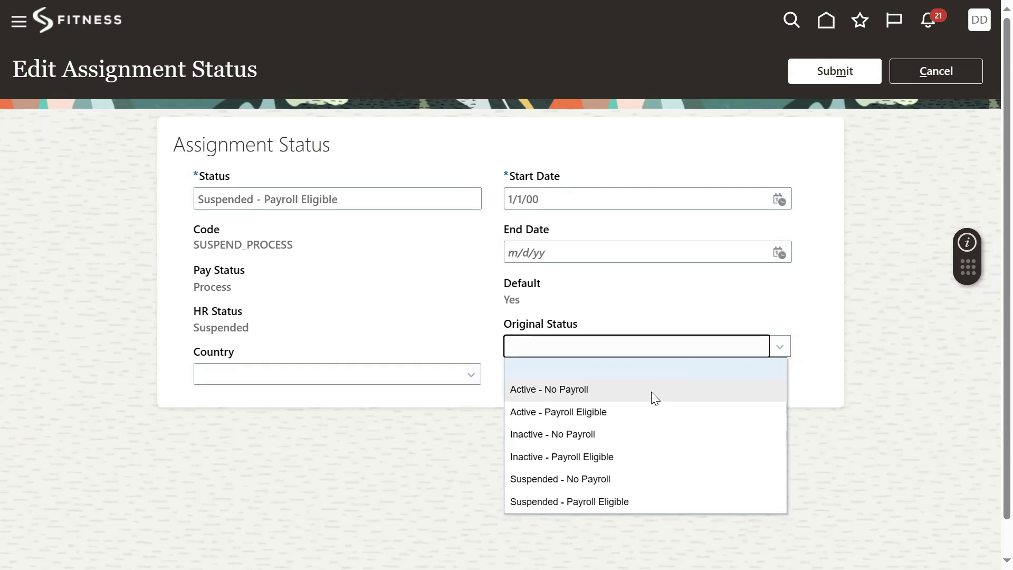
{"action": "left_click", "coordinate": [445, 375]}
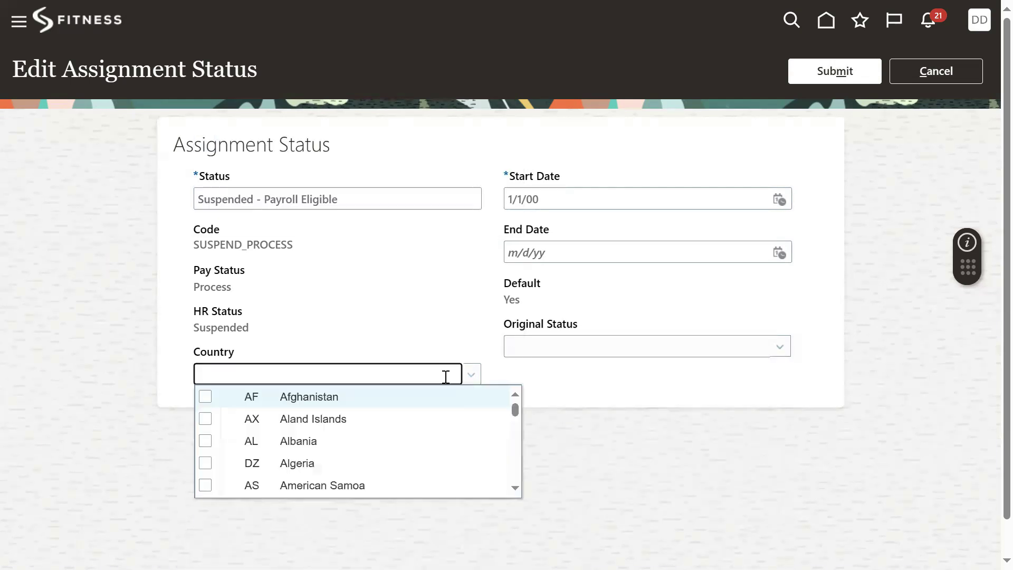
{"action": "left_click", "coordinate": [402, 407]}
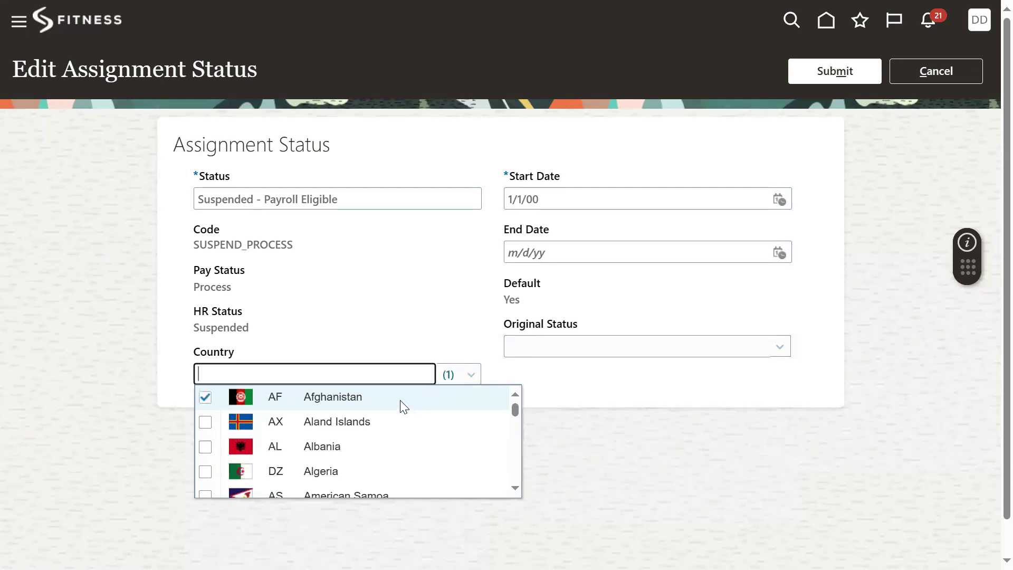
{"action": "left_click", "coordinate": [611, 391]}
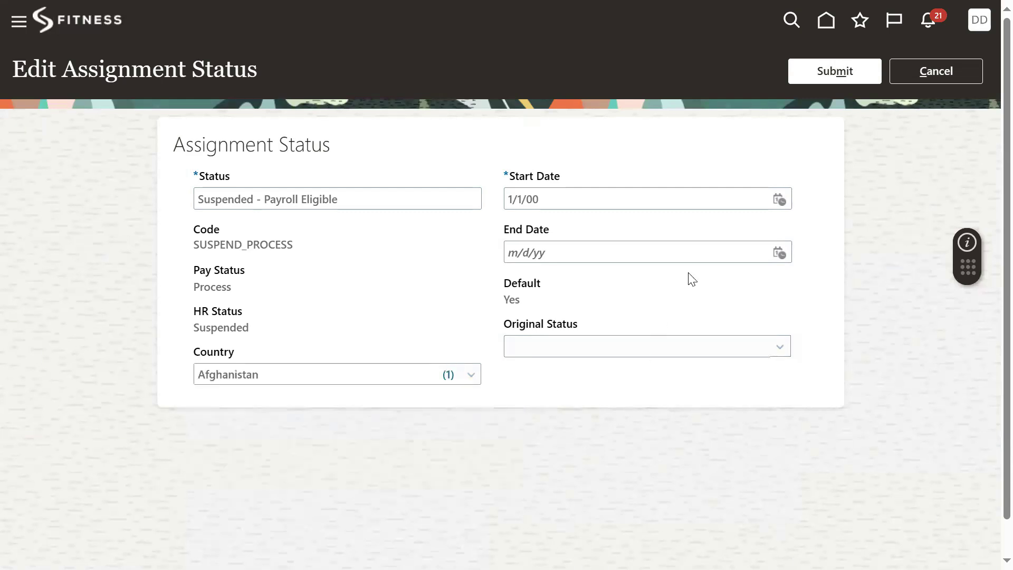
{"action": "left_click", "coordinate": [844, 71]}
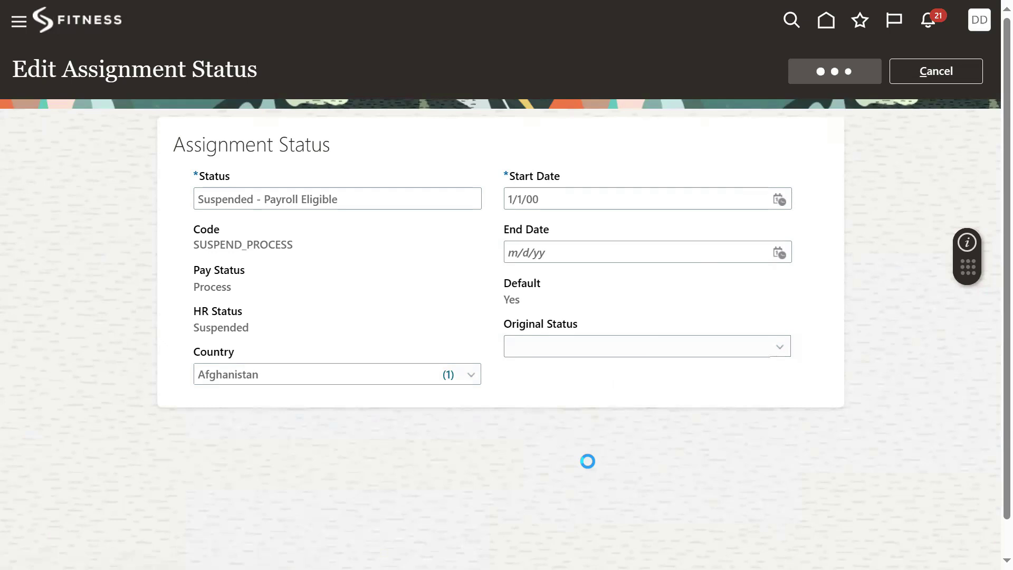
Step: In Assignment Statuses, set Default to Yes for Active - Payroll Eligible and submit
{"action": "left_click", "coordinate": [283, 284]}
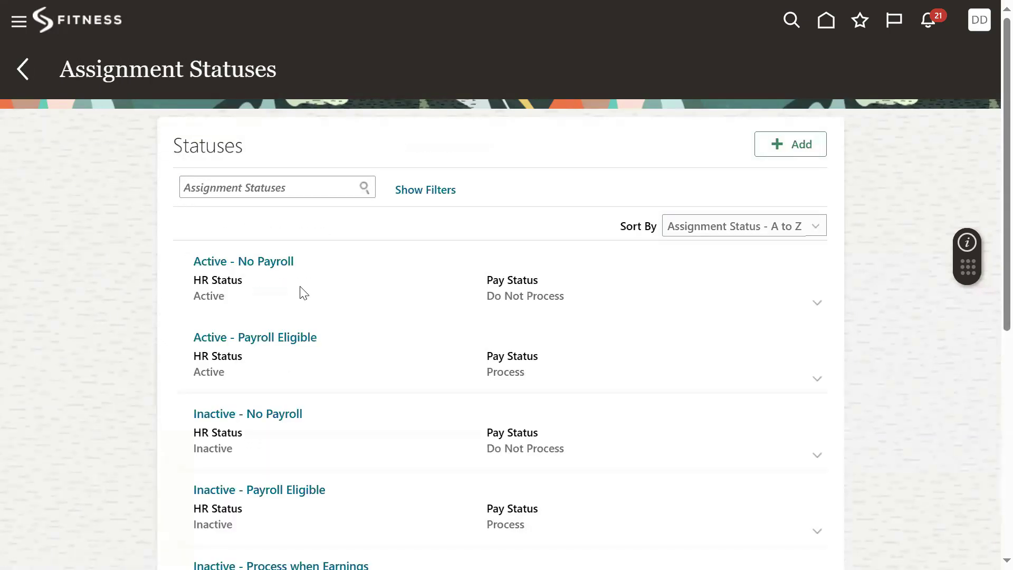
{"action": "left_click", "coordinate": [280, 339]}
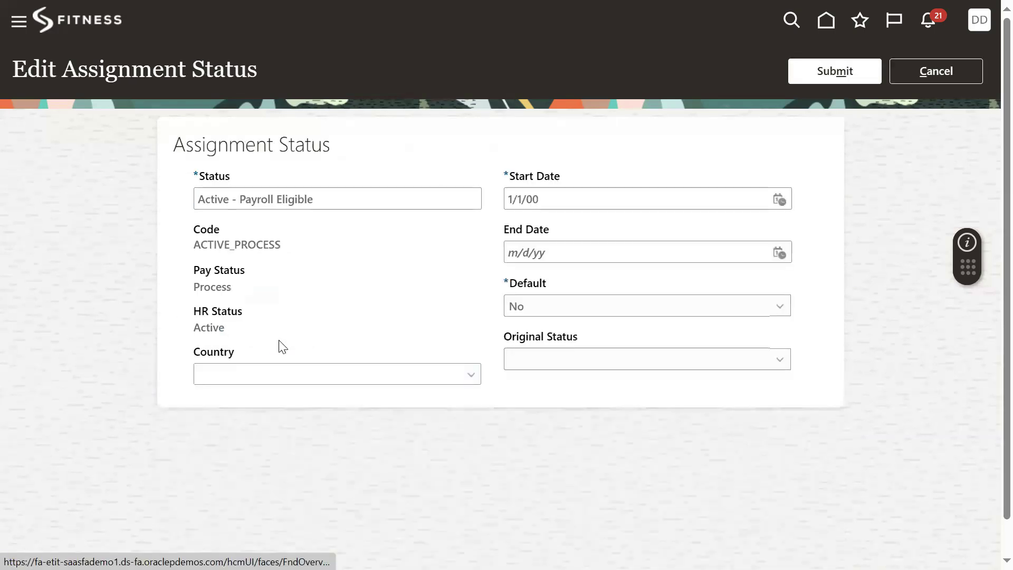
{"action": "left_click", "coordinate": [577, 312]}
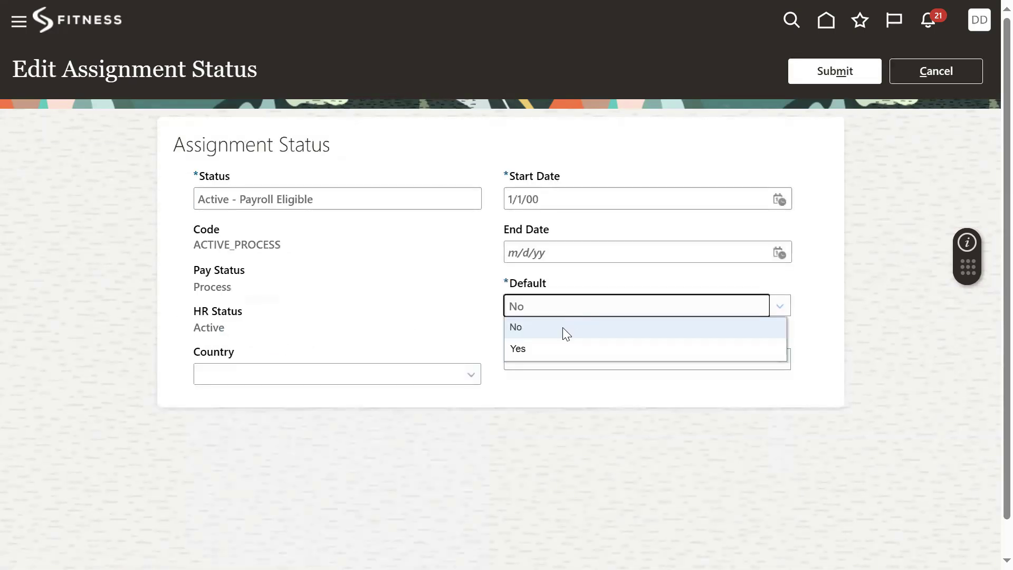
{"action": "left_click", "coordinate": [547, 349]}
{"action": "left_click", "coordinate": [829, 71]}
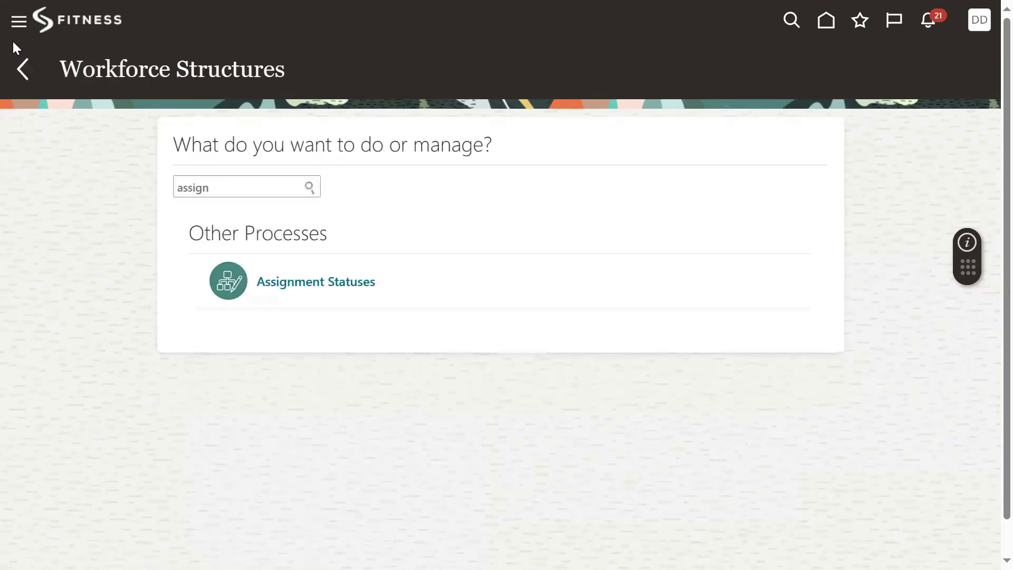
Step: Go to New Person from the Navigator and view its Hire an Employee and Add tasks
{"action": "left_click", "coordinate": [19, 21]}
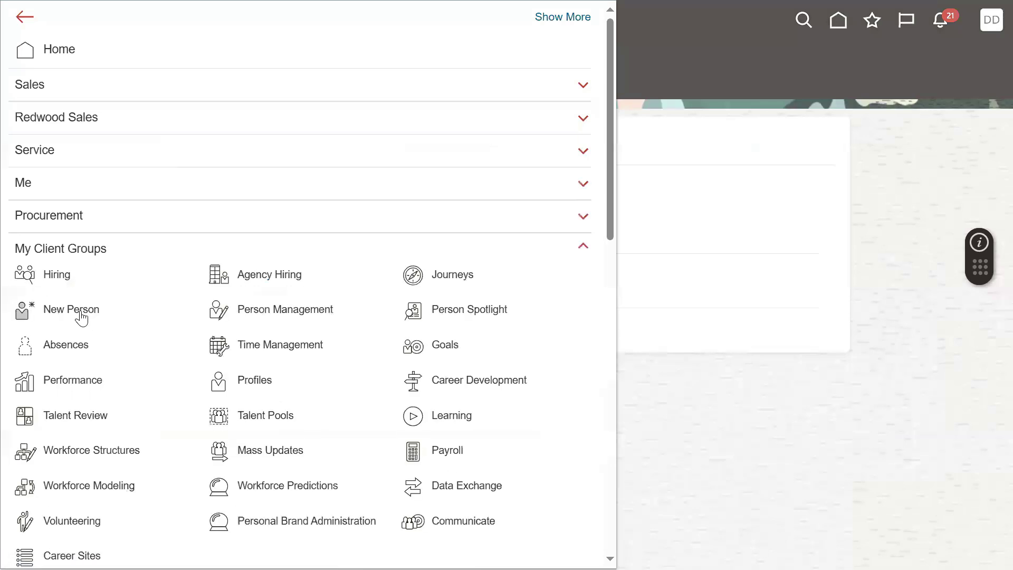
{"action": "left_click", "coordinate": [81, 314]}
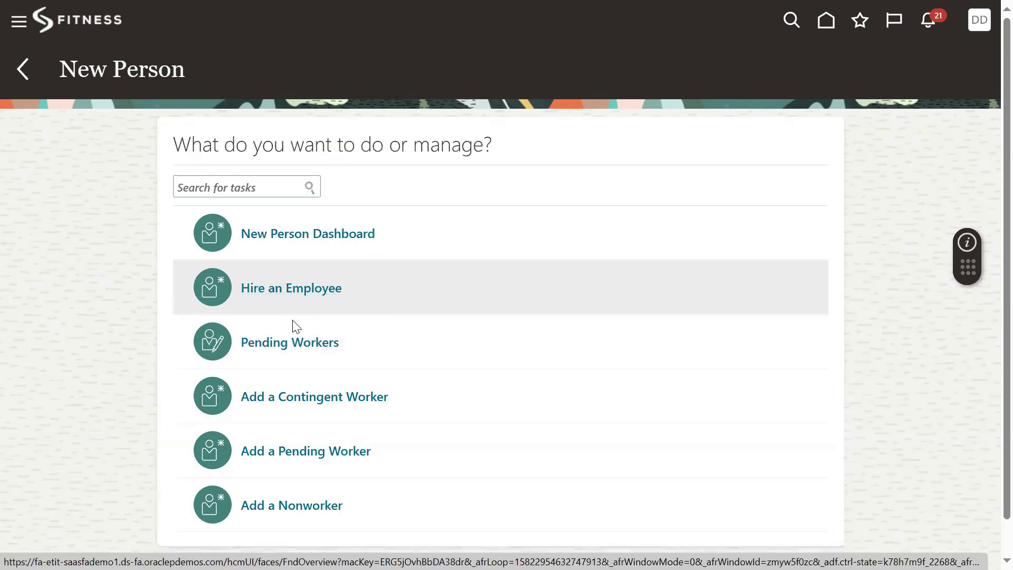
{"action": "scroll", "coordinate": [282, 512], "scroll_direction": "down", "scroll_amount": 1}
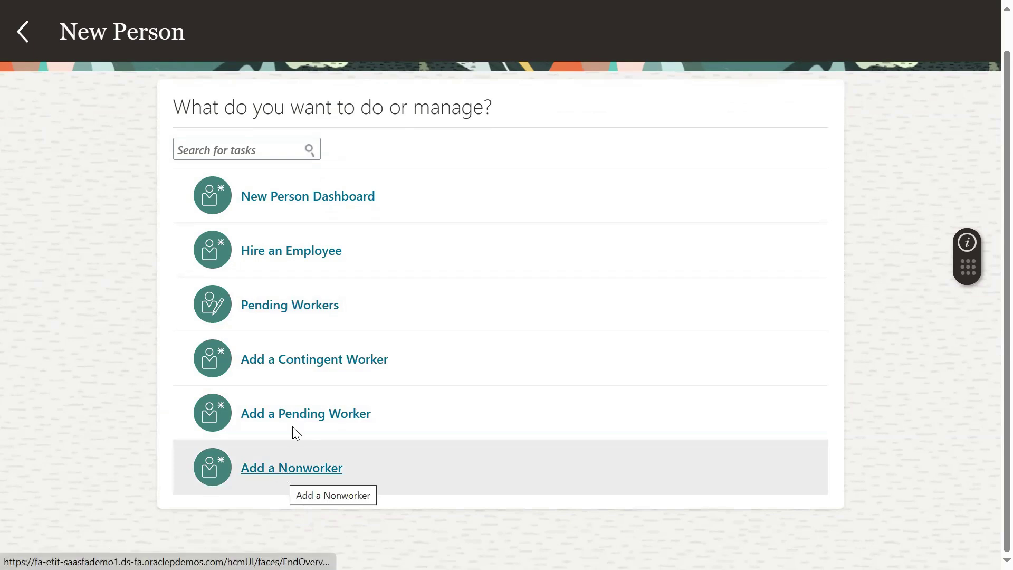
Step: Start Hire an Employee and set the hire date to 1/5/24 from the calendar
{"action": "left_click", "coordinate": [289, 254]}
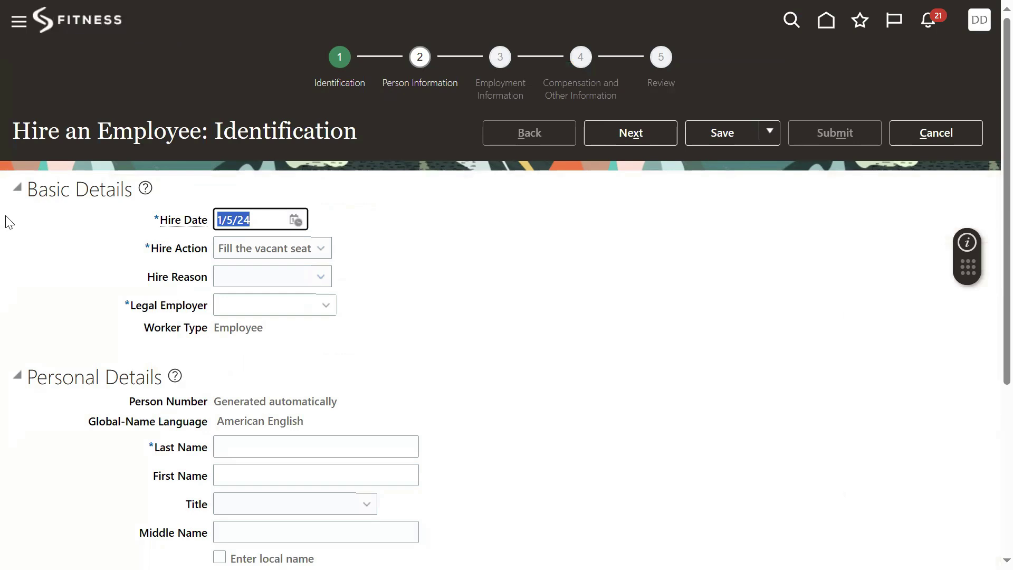
{"action": "type", "text": "1/1"}
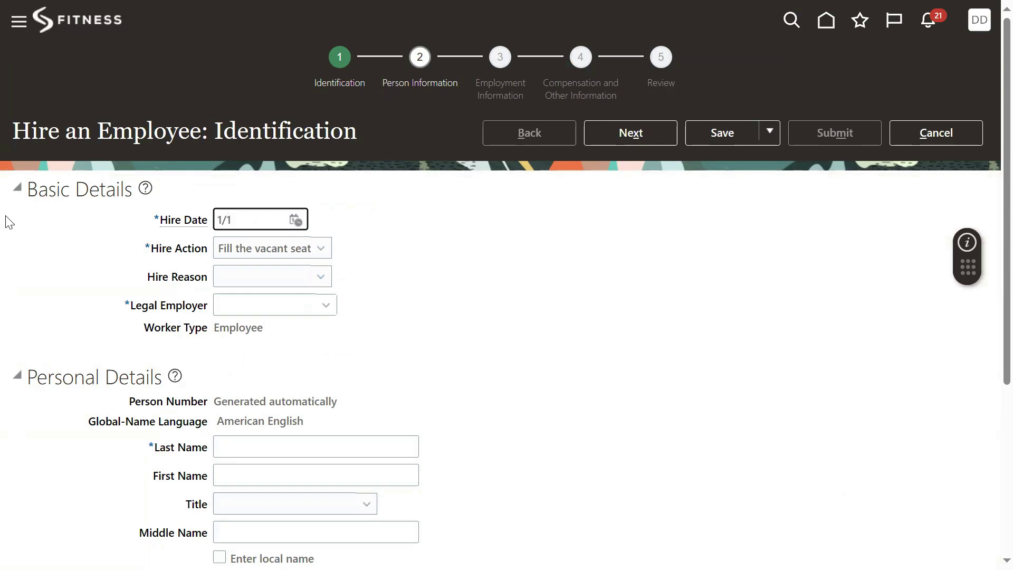
{"action": "key", "text": "BackSpace"}
{"action": "key", "text": "BackSpace"}
{"action": "left_click", "coordinate": [296, 220]}
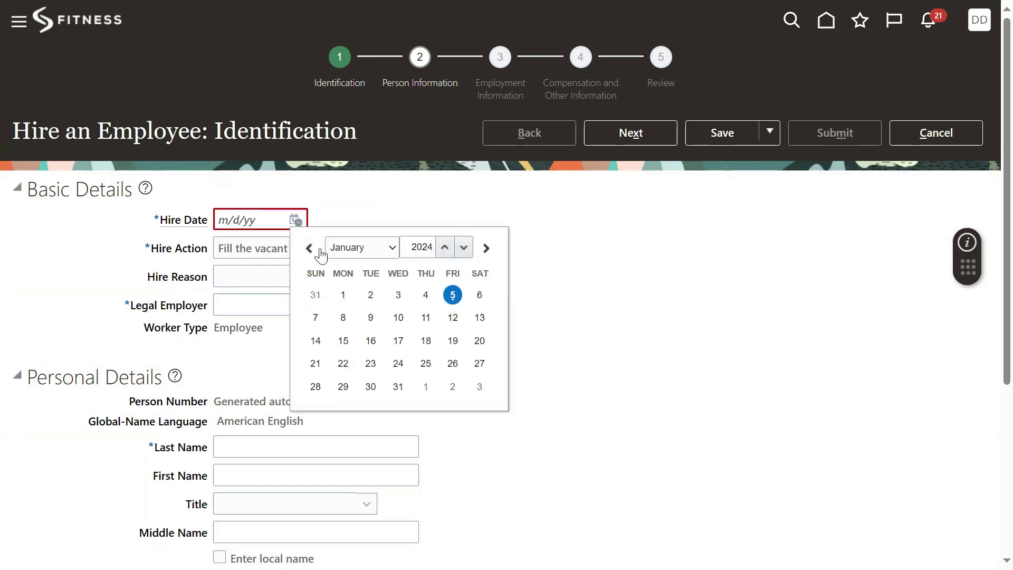
{"action": "left_click", "coordinate": [452, 295]}
Step: Choose US1 Legal Entity as legal employer and begin entering the employee's last name
{"action": "left_click", "coordinate": [239, 306]}
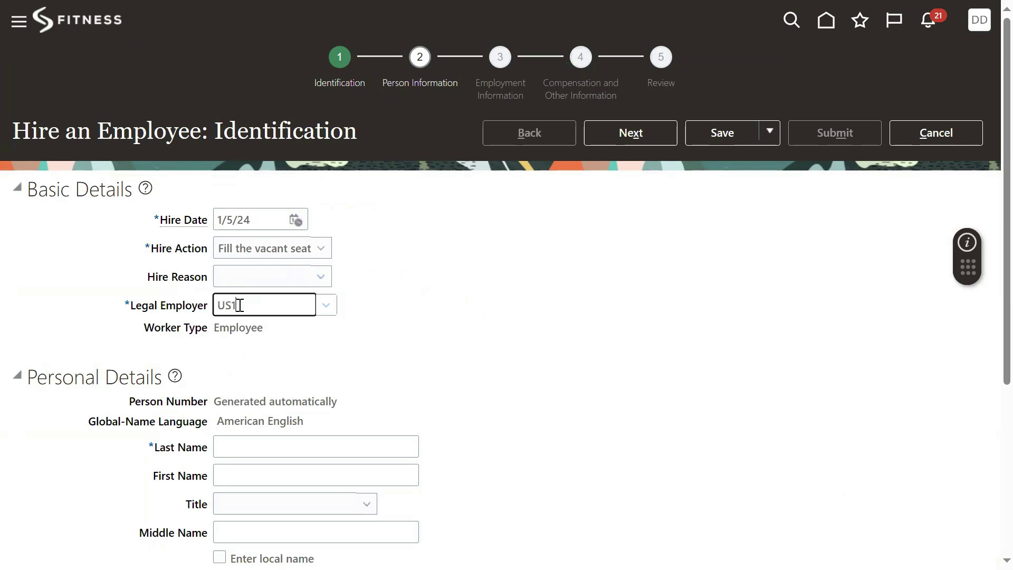
{"action": "type", "text": "US1"}
{"action": "left_click", "coordinate": [252, 331]}
{"action": "scroll", "coordinate": [304, 186], "scroll_direction": "down", "scroll_amount": 5}
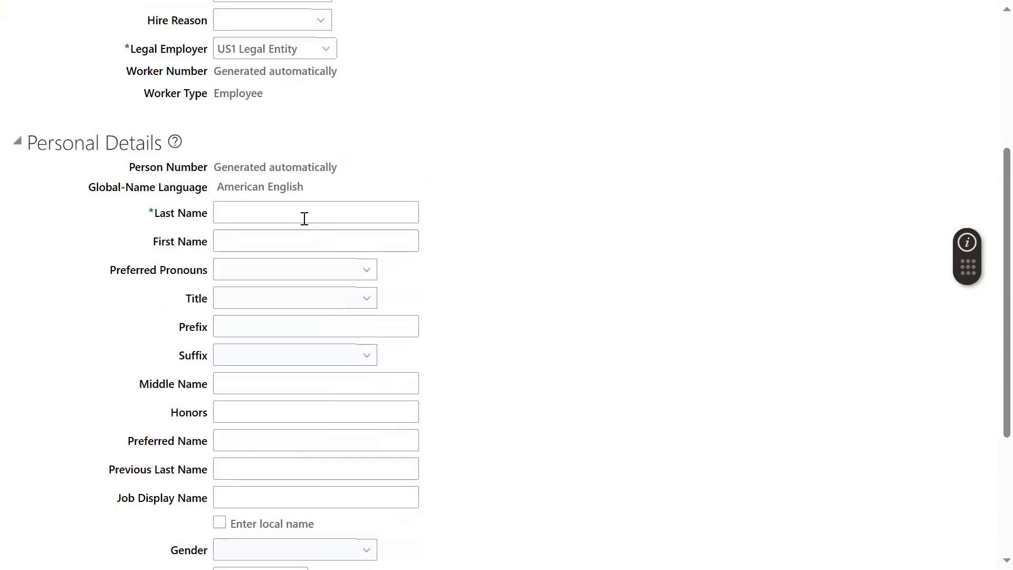
{"action": "left_click", "coordinate": [305, 219]}
{"action": "type", "text": "Mahesh"}
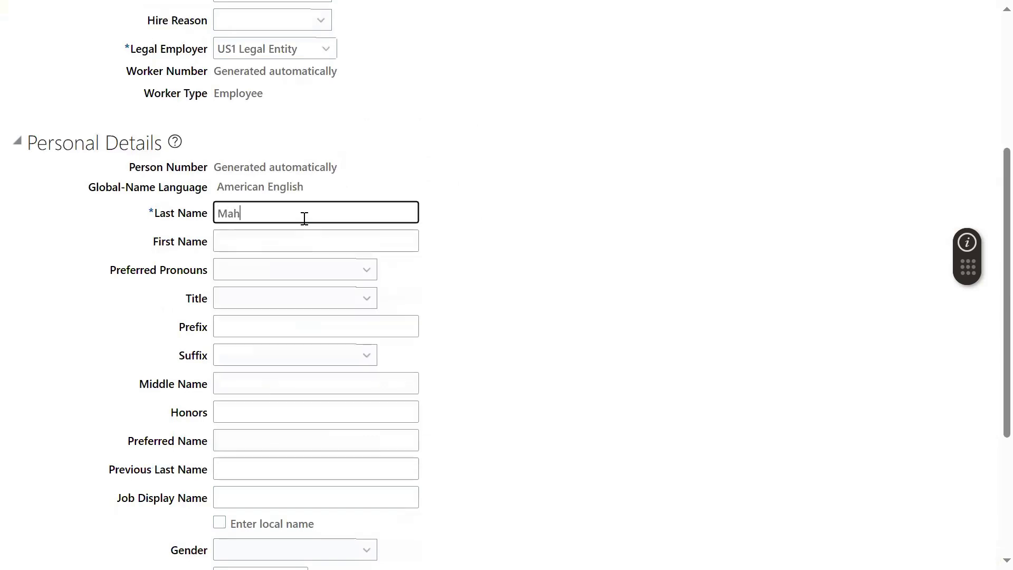
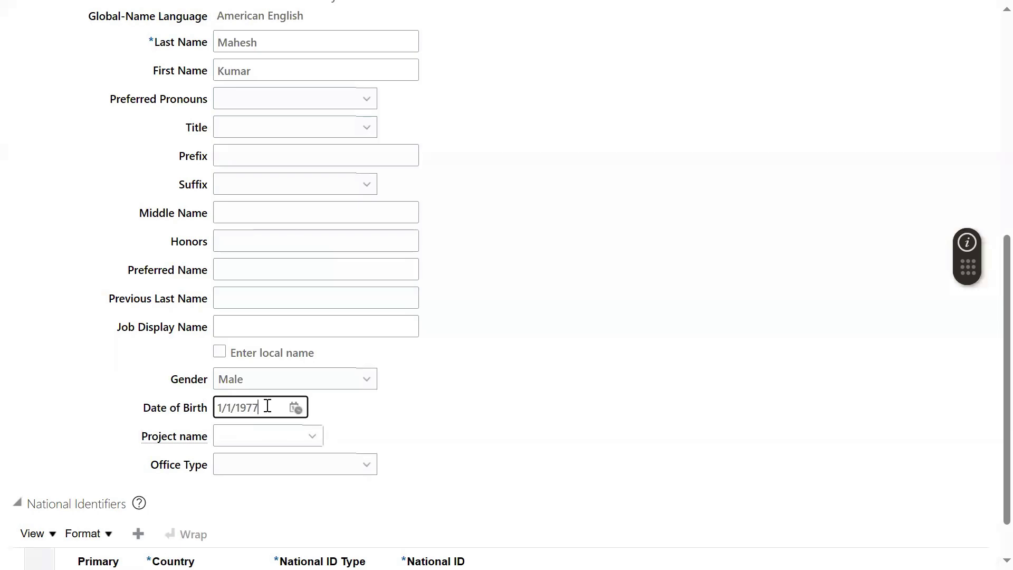
Step: Finish the date of birth and add a Social Security Number national identifier
{"action": "left_click", "coordinate": [612, 470]}
{"action": "scroll", "coordinate": [104, 486], "scroll_direction": "down", "scroll_amount": 1}
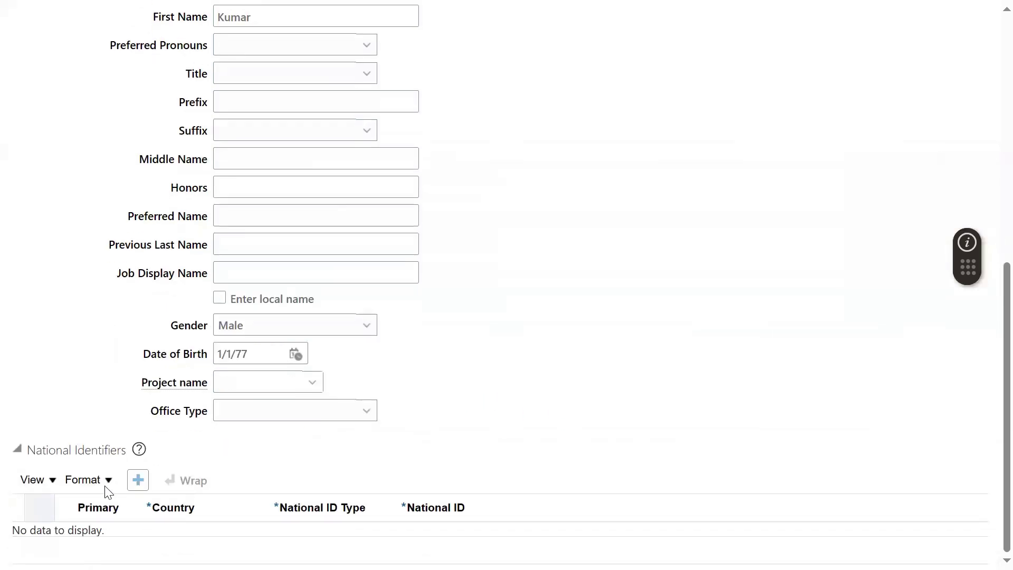
{"action": "left_click", "coordinate": [138, 479]}
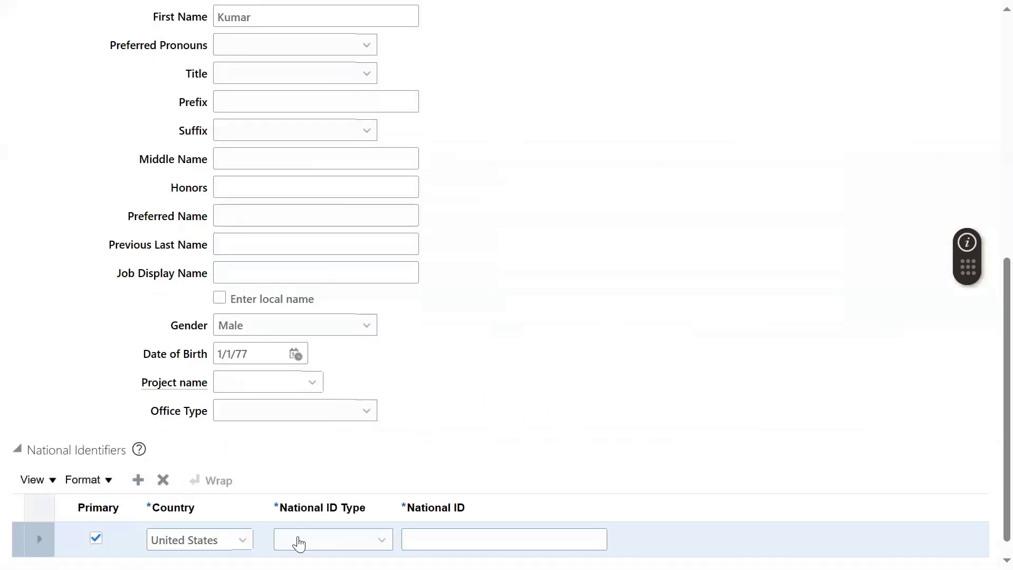
{"action": "left_click", "coordinate": [299, 544]}
{"action": "left_click", "coordinate": [306, 489]}
{"action": "left_click", "coordinate": [441, 535]}
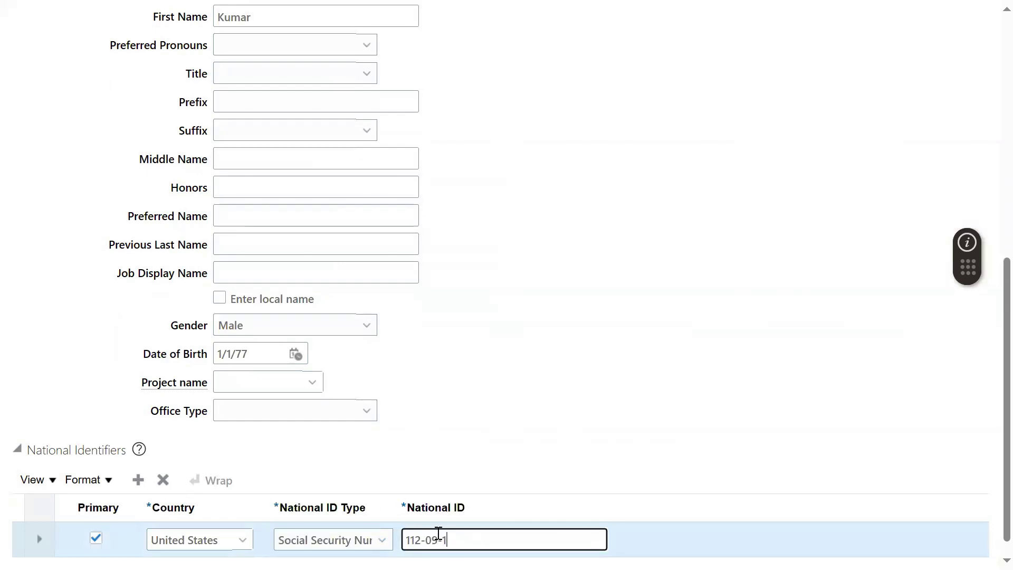
{"action": "left_click", "coordinate": [707, 352]}
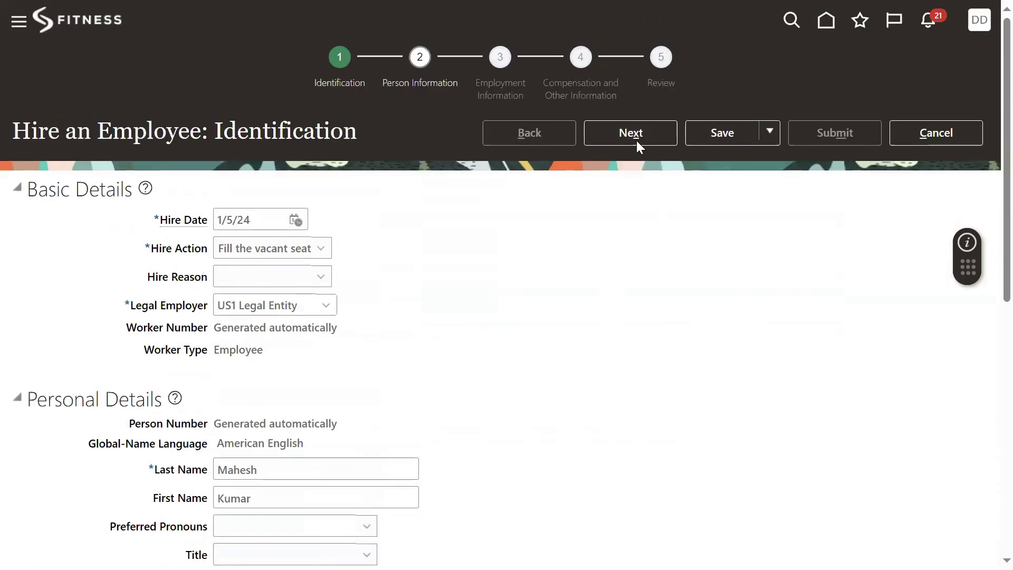
Step: Get past the Fathers Name required-field error to the Person Information step
{"action": "left_click", "coordinate": [636, 140]}
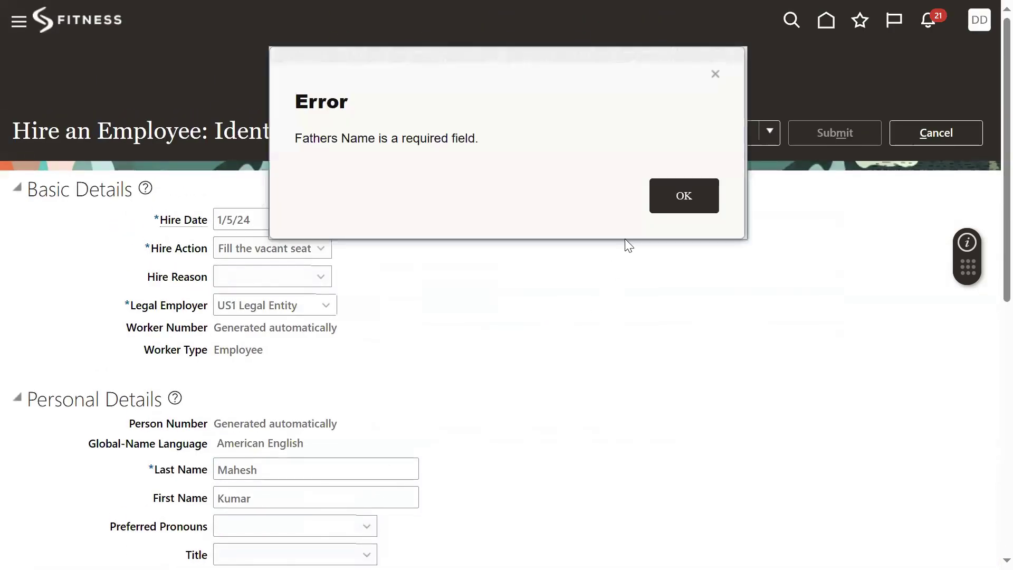
{"action": "left_click", "coordinate": [659, 194]}
{"action": "left_click", "coordinate": [632, 139]}
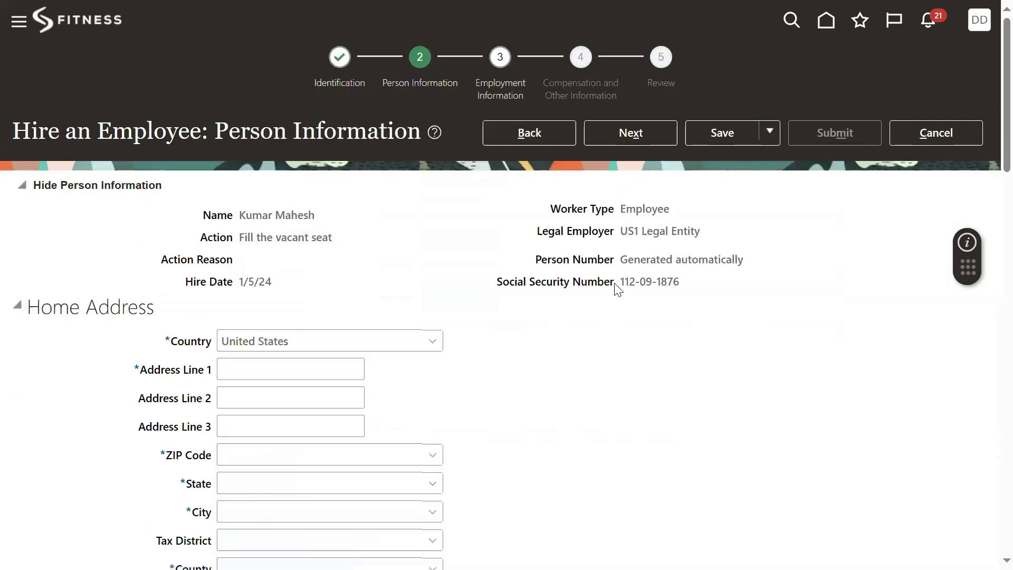
Step: Enter 'Home Address' as Address Line 1 plus ZIP code, filling state and city, then continue
{"action": "left_click", "coordinate": [295, 373]}
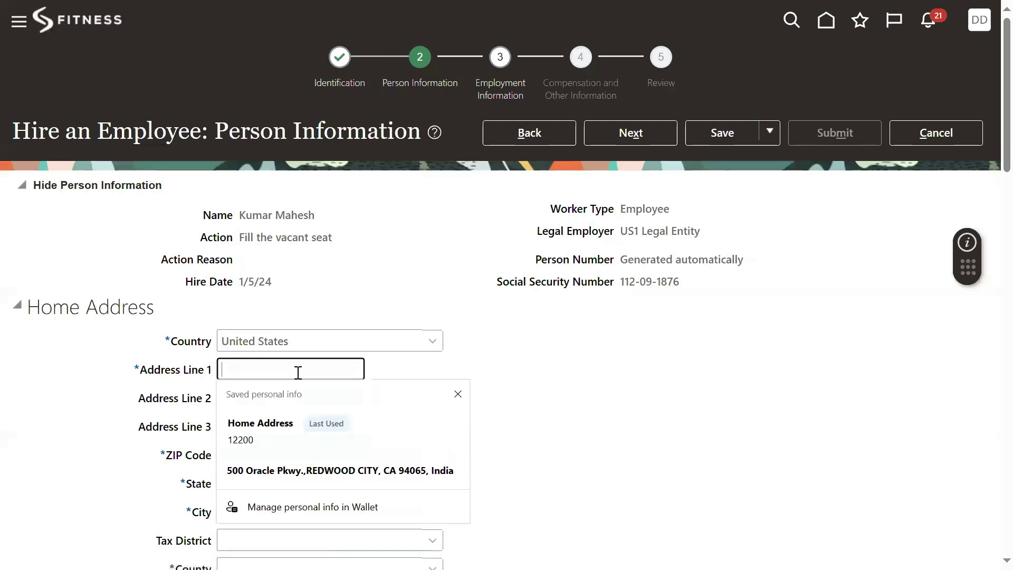
{"action": "type", "text": "Home Address"}
{"action": "key", "text": "Tab"}
{"action": "key", "text": "Tab"}
{"action": "key", "text": "Tab"}
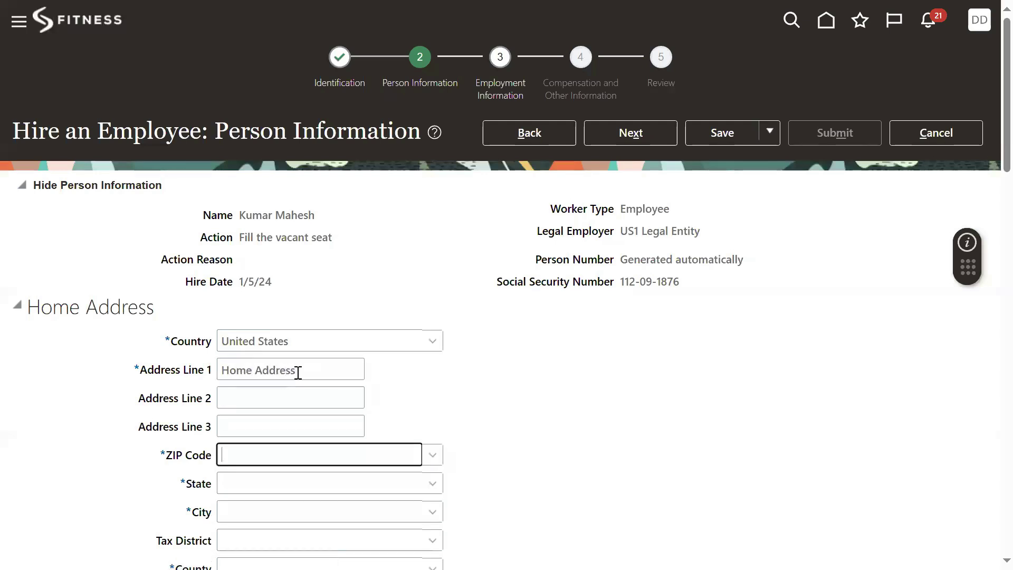
{"action": "key", "text": "Tab"}
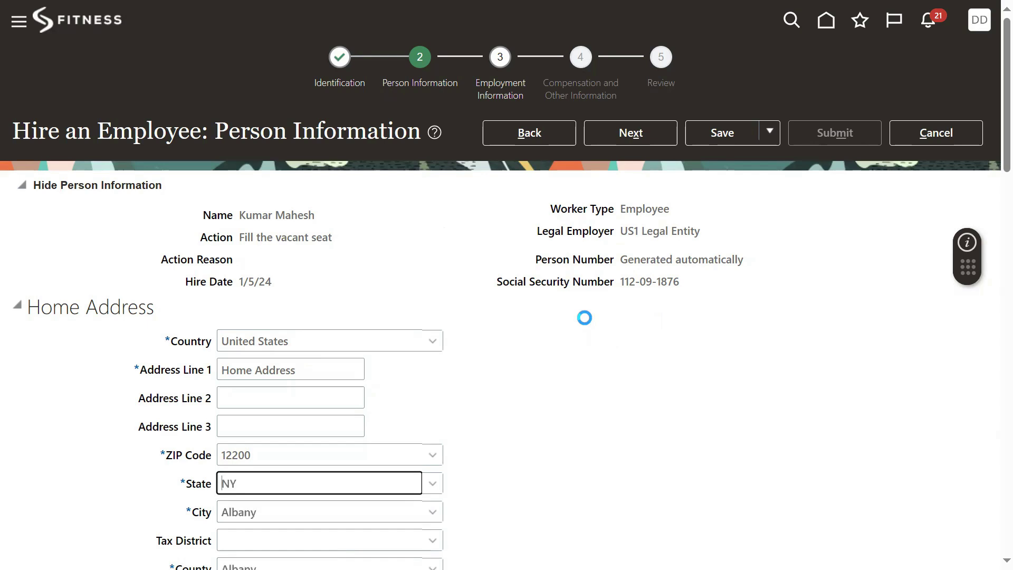
{"action": "left_click", "coordinate": [631, 137]}
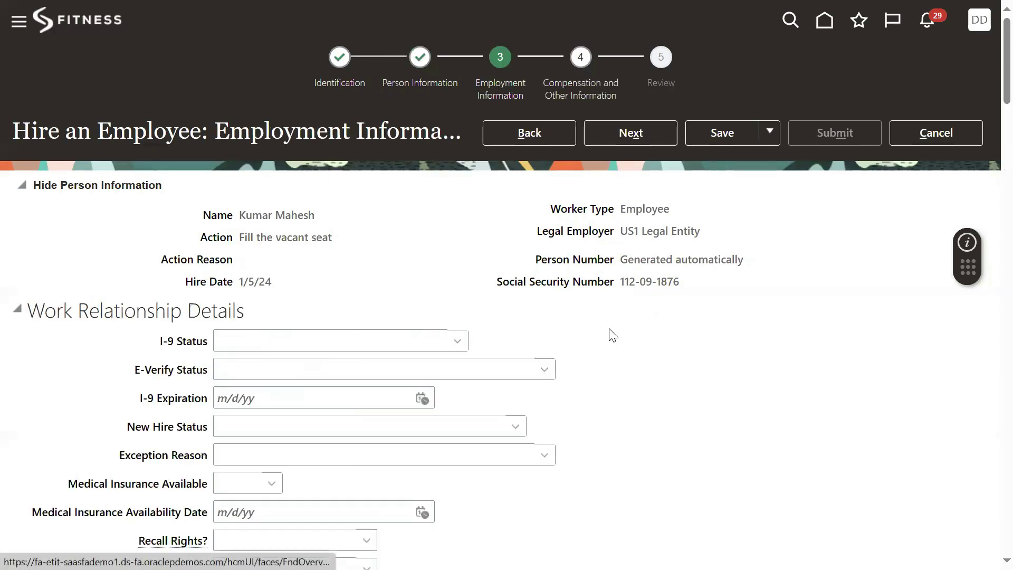
Step: Set the business unit to US1 Business Unit
{"action": "scroll", "coordinate": [612, 343], "scroll_direction": "down", "scroll_amount": 10}
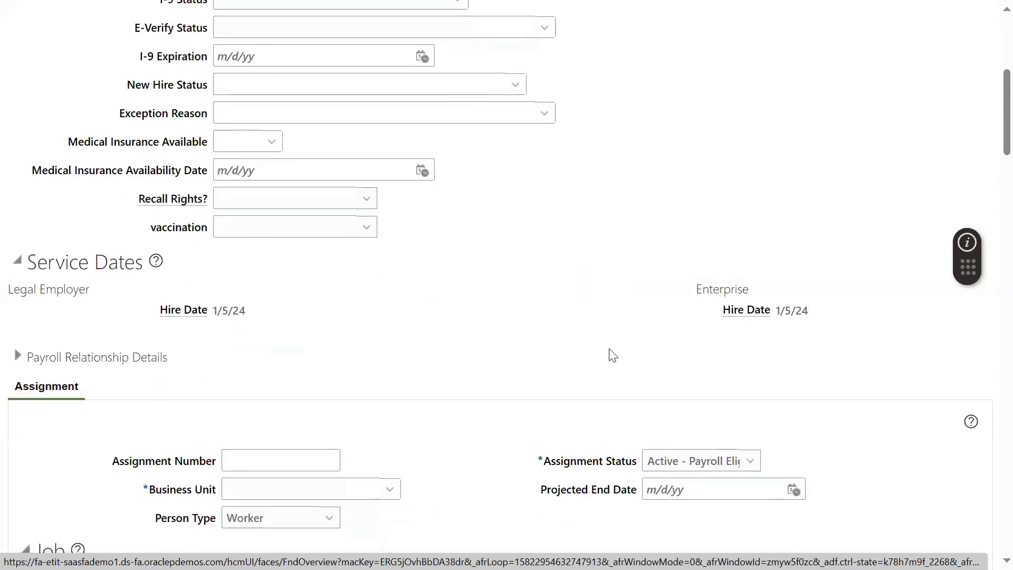
{"action": "left_click", "coordinate": [281, 234]}
{"action": "type", "text": "US1"}
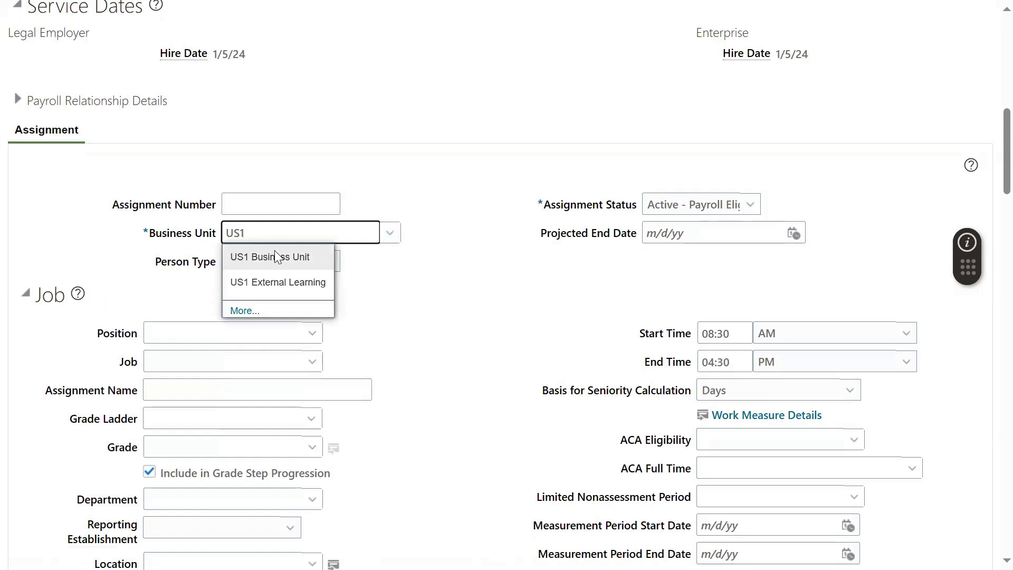
{"action": "left_click", "coordinate": [274, 256]}
Step: Remove the Recruiter JOB040 job and assign the Clerk position instead
{"action": "left_click", "coordinate": [202, 361]}
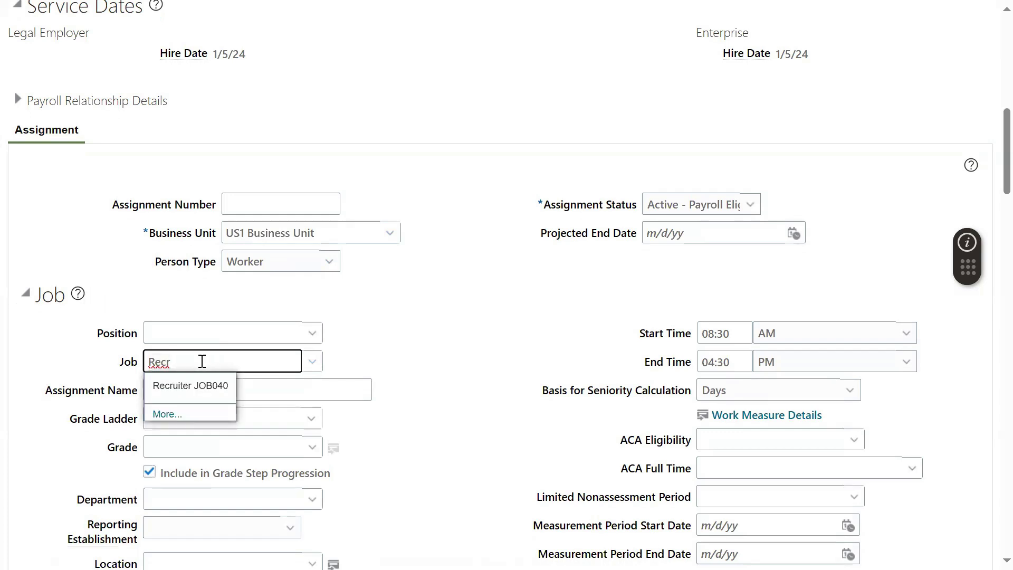
{"action": "left_click", "coordinate": [213, 385]}
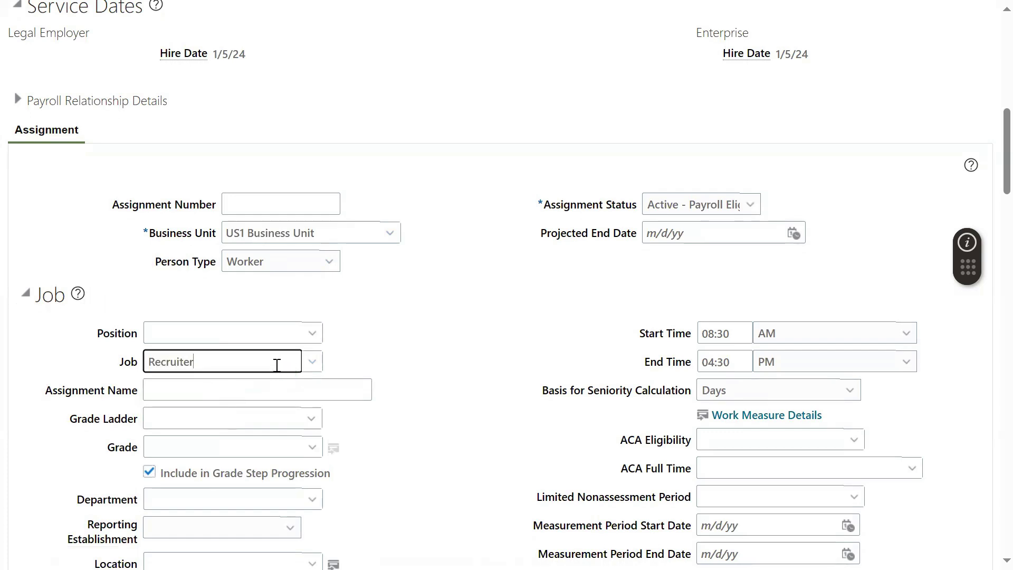
{"action": "left_click_drag", "start_coordinate": [266, 365], "coordinate": [11, 369]}
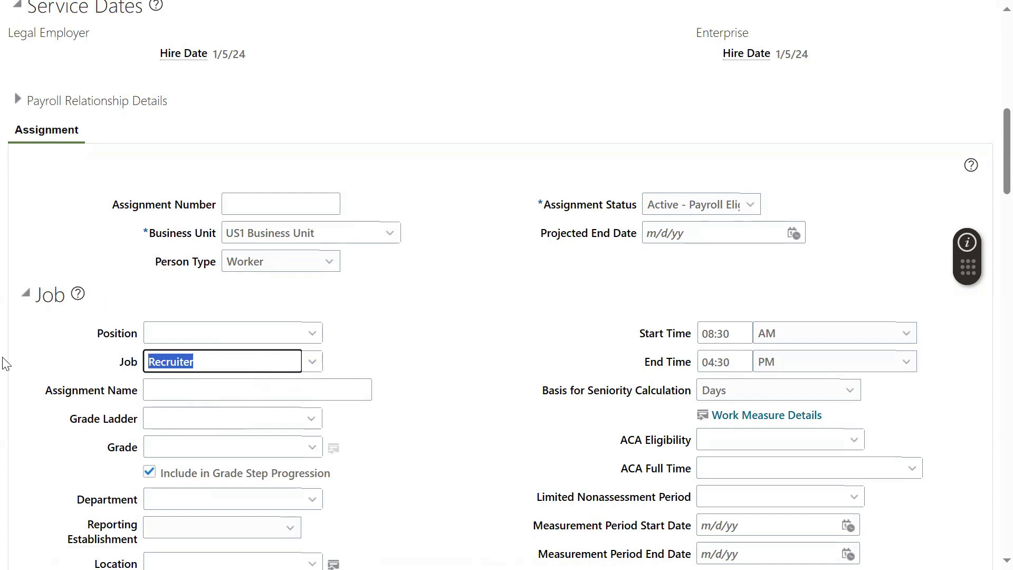
{"action": "key", "text": "Delete"}
{"action": "key", "text": "shift+Tab"}
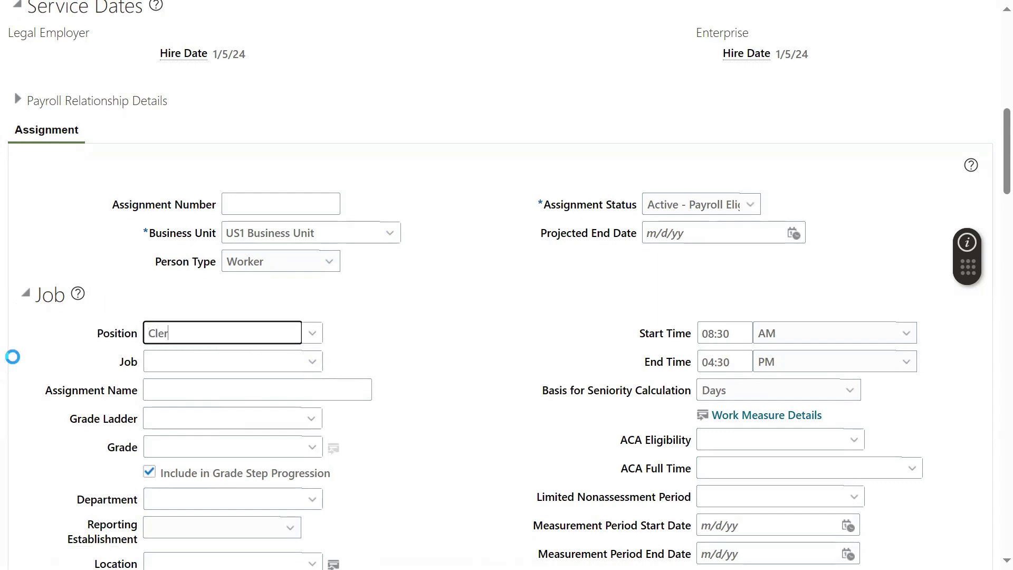
{"action": "key", "text": "Tab"}
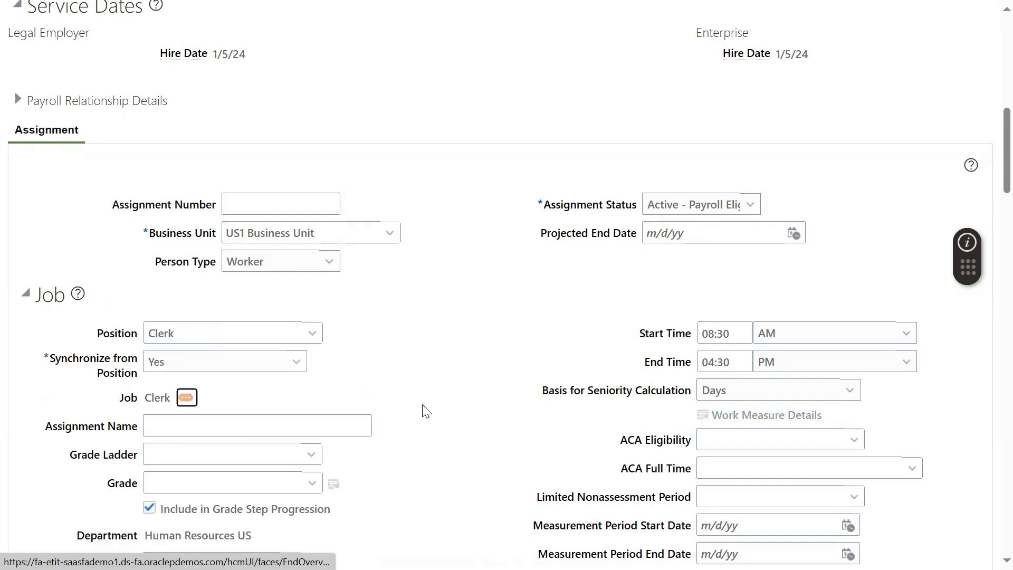
{"action": "scroll", "coordinate": [426, 411], "scroll_direction": "down", "scroll_amount": 3}
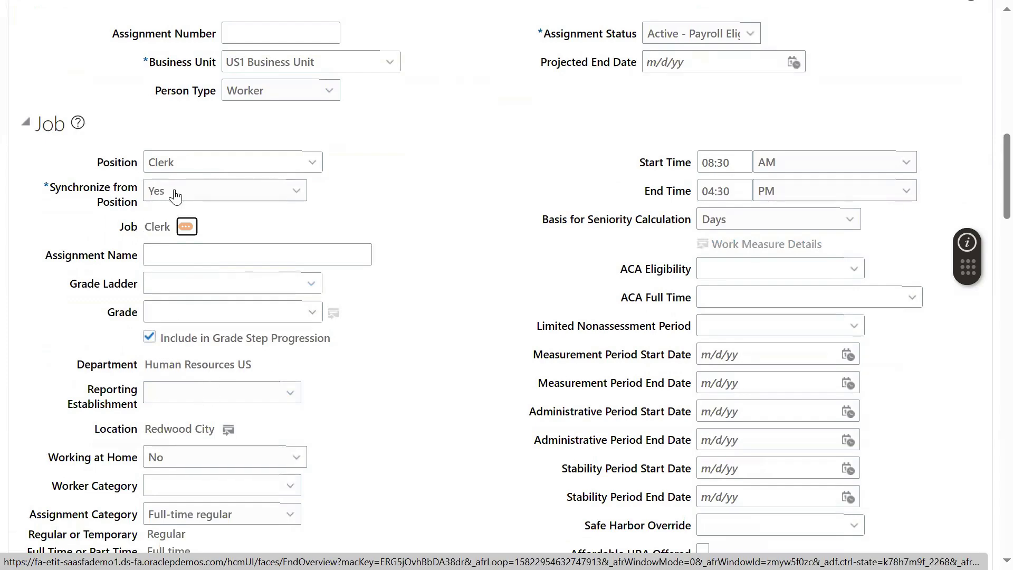
{"action": "scroll", "coordinate": [305, 403], "scroll_direction": "down", "scroll_amount": 5}
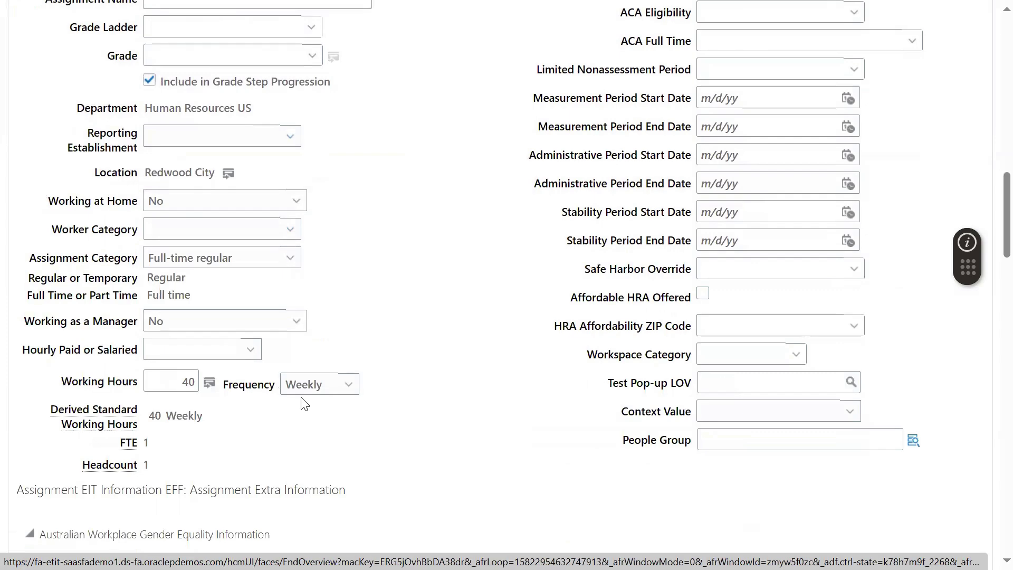
{"action": "scroll", "coordinate": [304, 403], "scroll_direction": "down", "scroll_amount": 2}
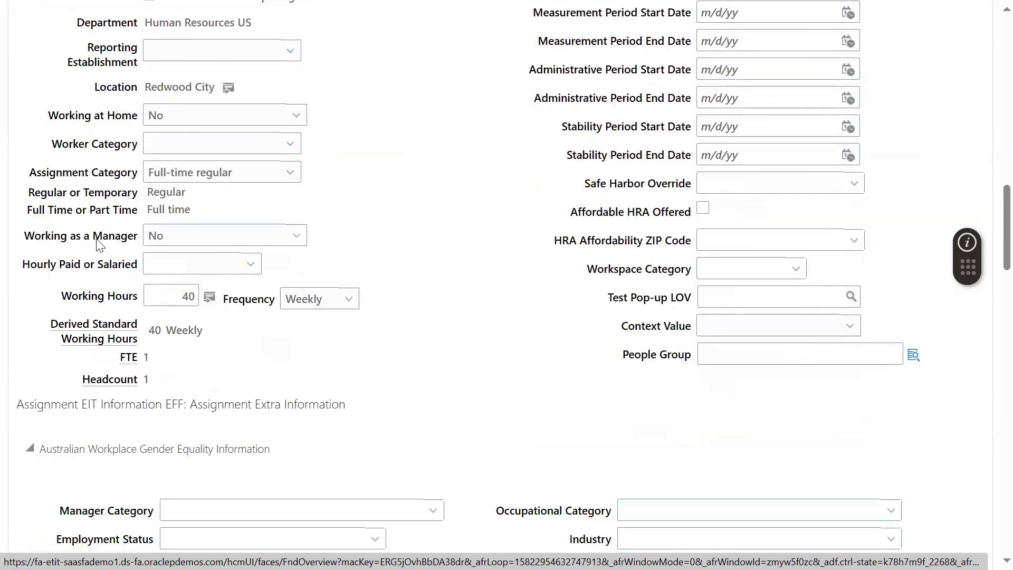
{"action": "scroll", "coordinate": [103, 289], "scroll_direction": "down", "scroll_amount": 8}
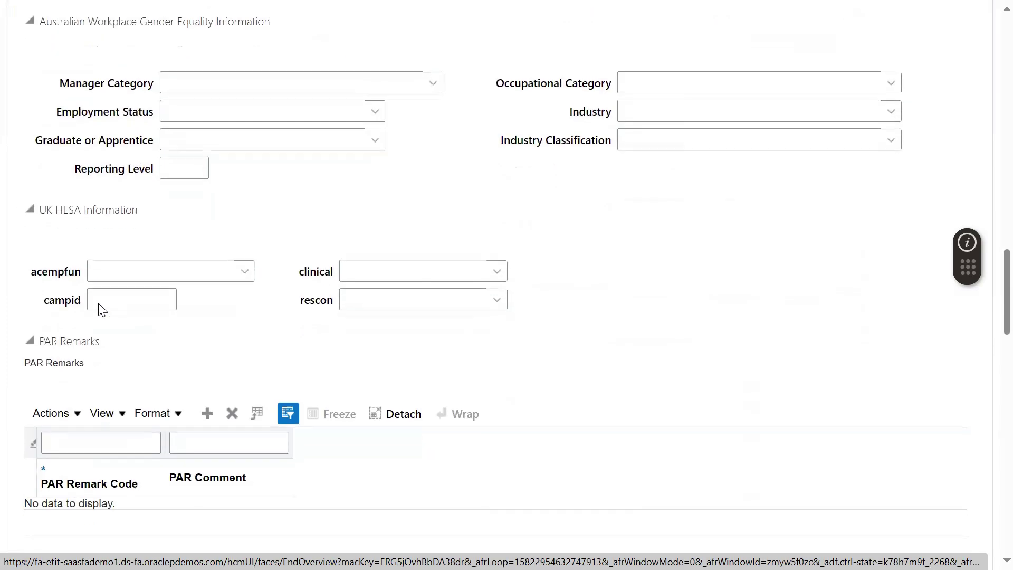
{"action": "scroll", "coordinate": [100, 302], "scroll_direction": "down", "scroll_amount": 10}
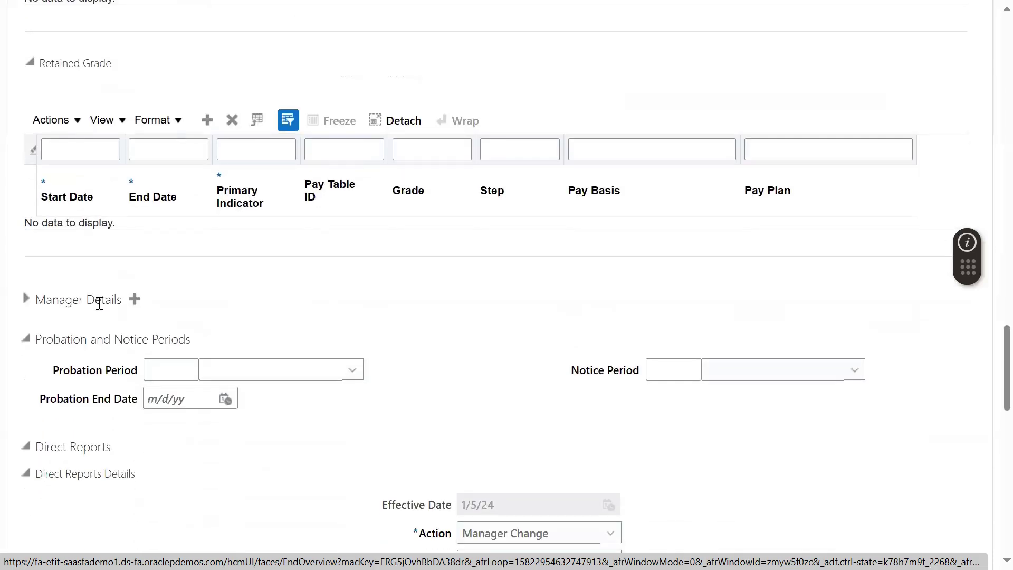
Step: Search for the manager by name and assign them as line manager
{"action": "left_click", "coordinate": [26, 293]}
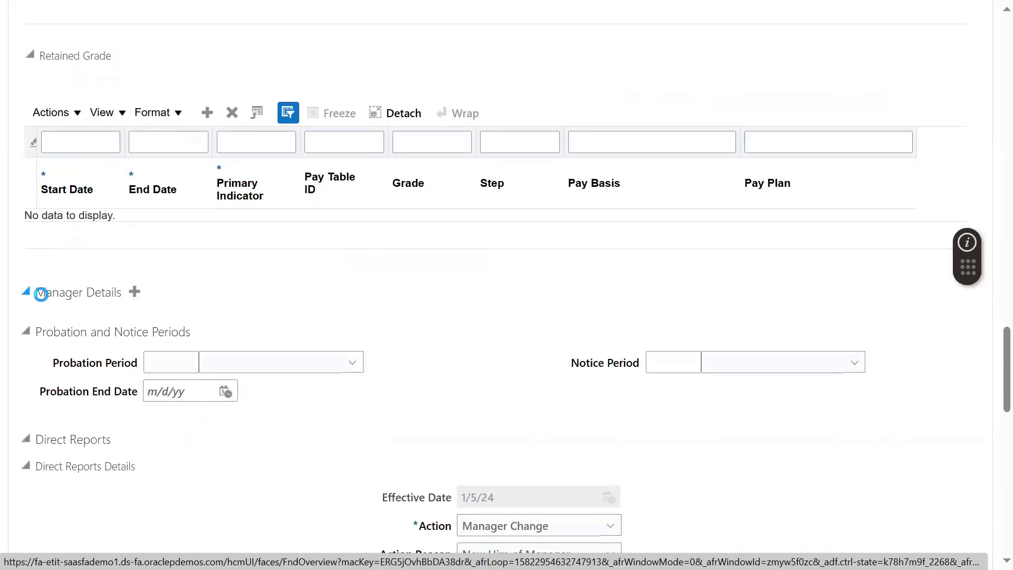
{"action": "left_click", "coordinate": [137, 326]}
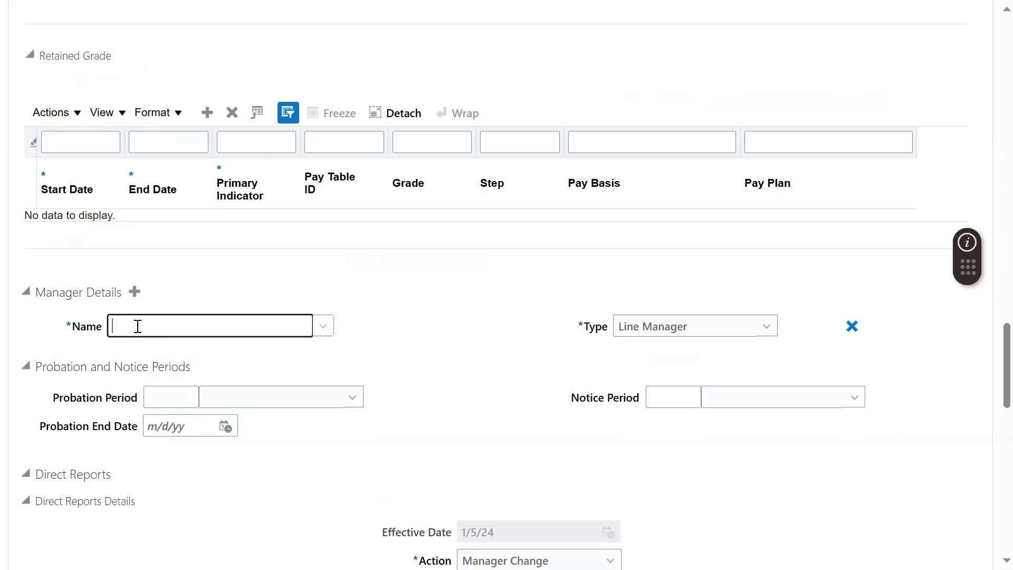
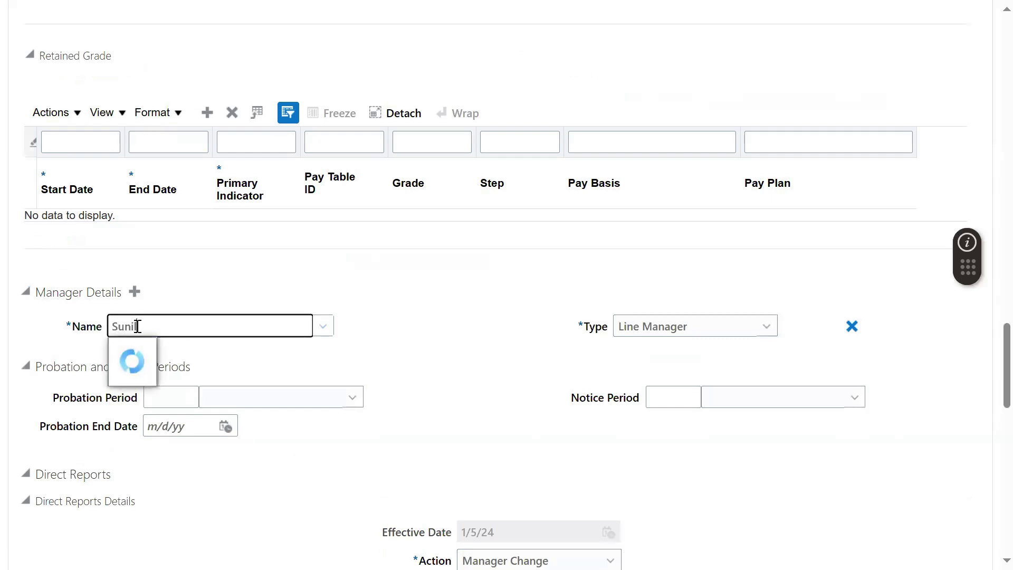
{"action": "double_click", "coordinate": [137, 326]}
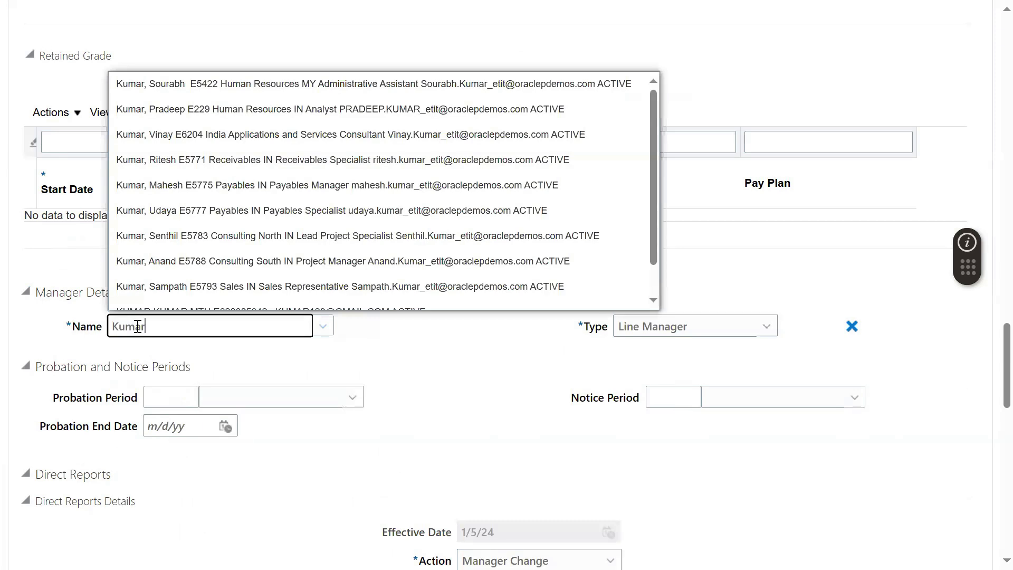
{"action": "scroll", "coordinate": [229, 235], "scroll_direction": "down", "scroll_amount": 1}
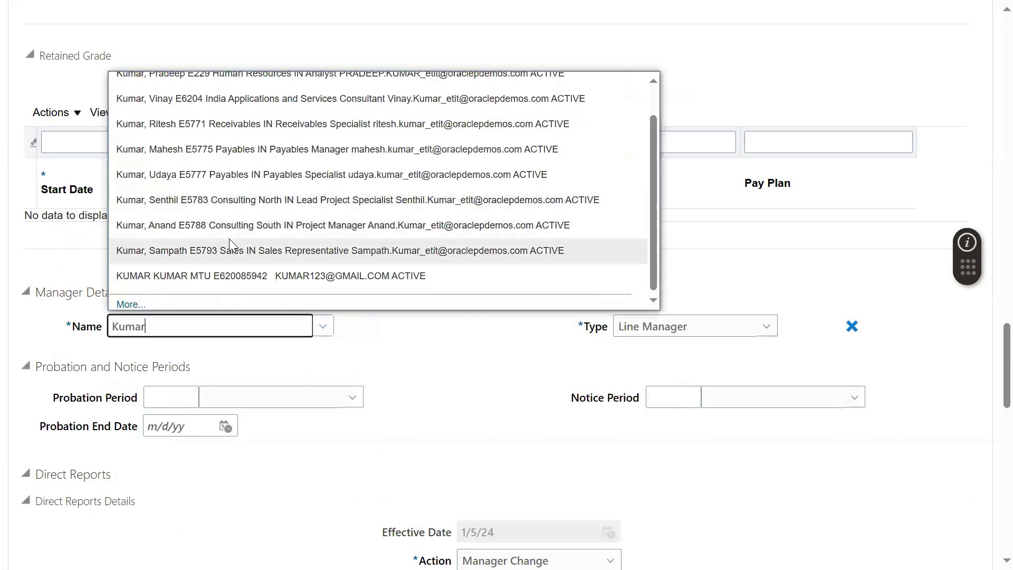
{"action": "left_click", "coordinate": [143, 306]}
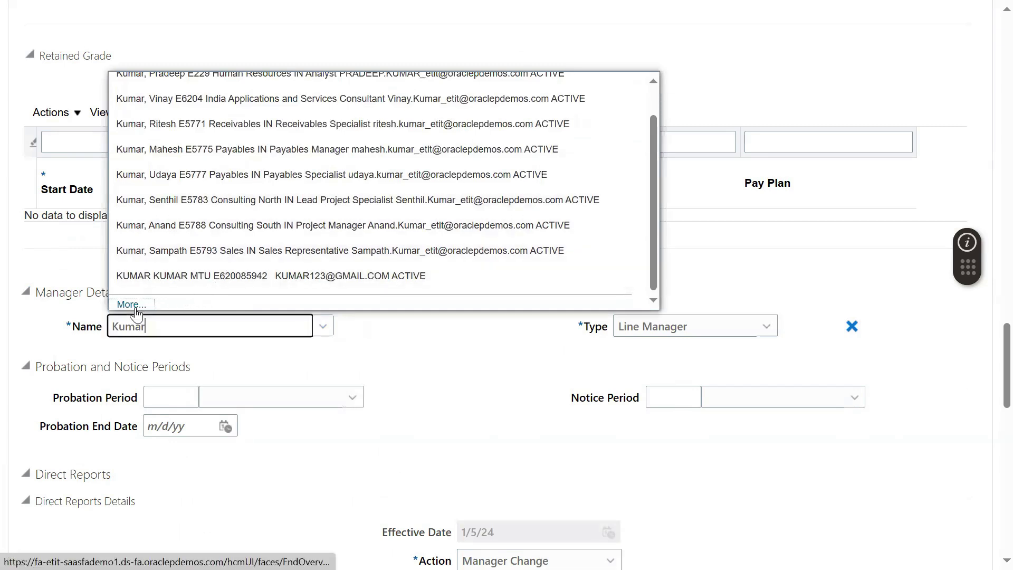
{"action": "left_click", "coordinate": [136, 310]}
{"action": "left_click", "coordinate": [860, 365]}
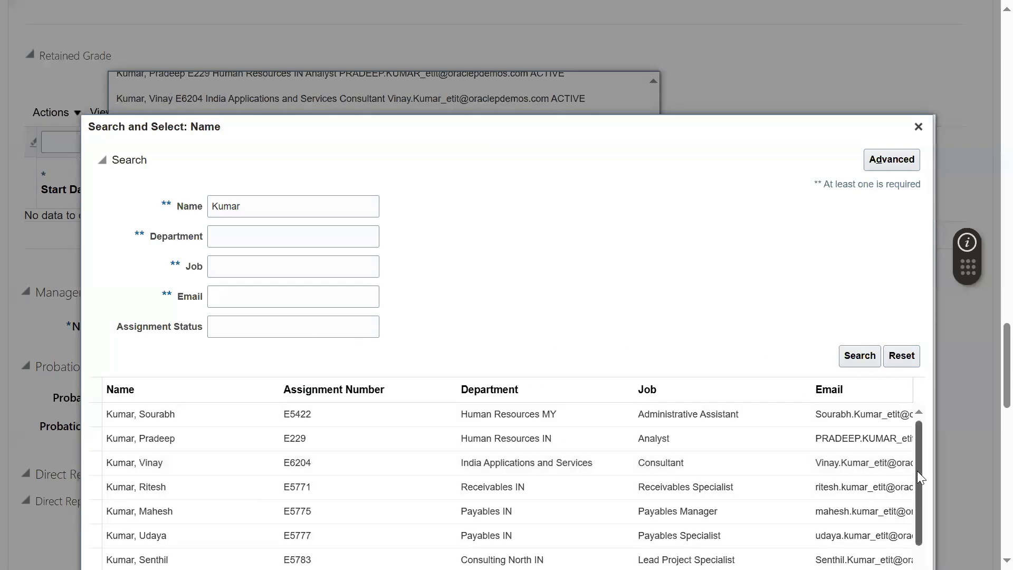
{"action": "scroll", "coordinate": [919, 466], "scroll_direction": "down", "scroll_amount": 3}
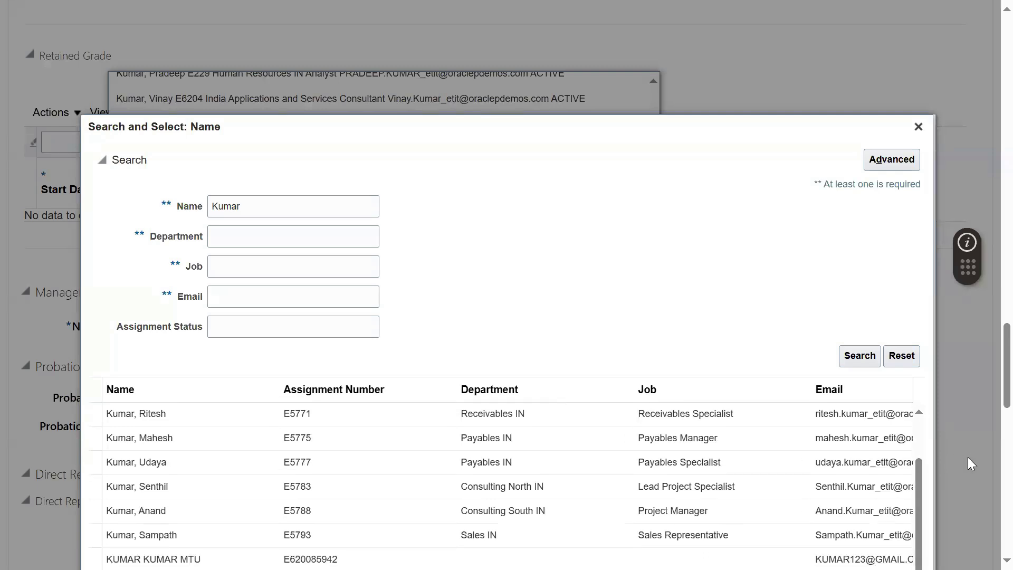
{"action": "scroll", "coordinate": [967, 458], "scroll_direction": "down", "scroll_amount": 3}
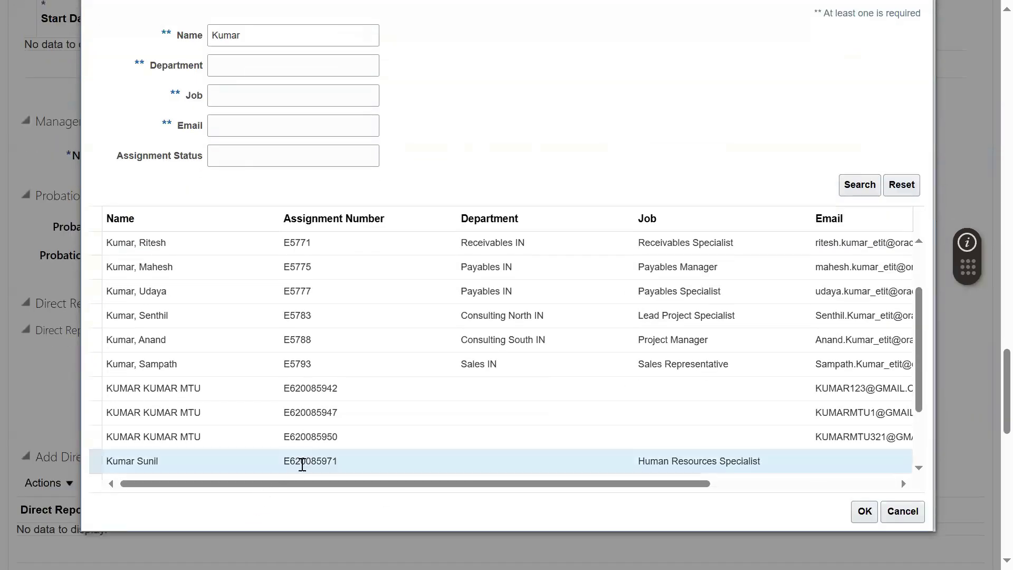
{"action": "left_click", "coordinate": [863, 511]}
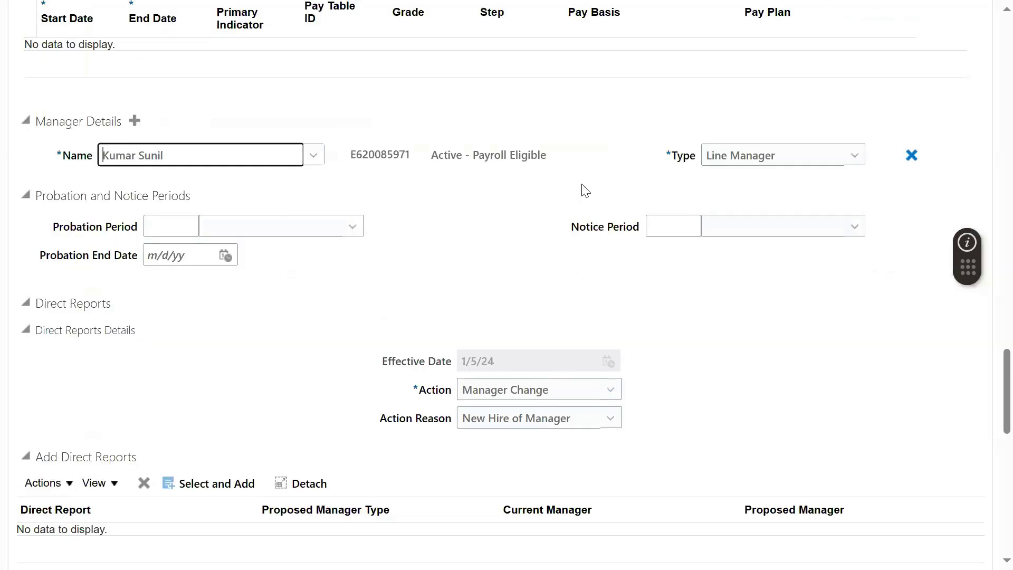
Step: Add a second manager row, check its type choices, then delete the empty row
{"action": "scroll", "coordinate": [502, 214], "scroll_direction": "up", "scroll_amount": 3}
{"action": "left_click", "coordinate": [134, 292]}
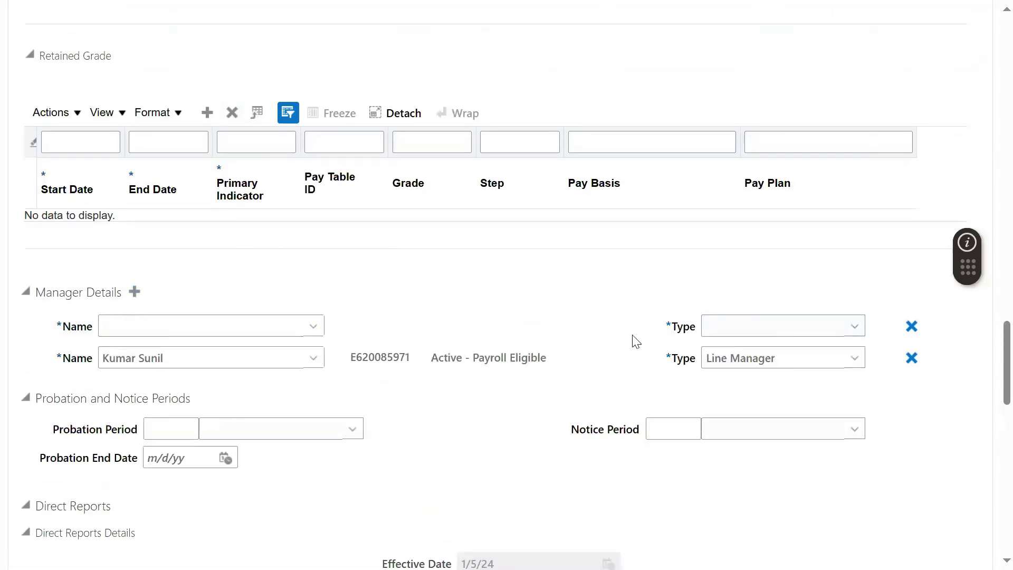
{"action": "left_click", "coordinate": [780, 331]}
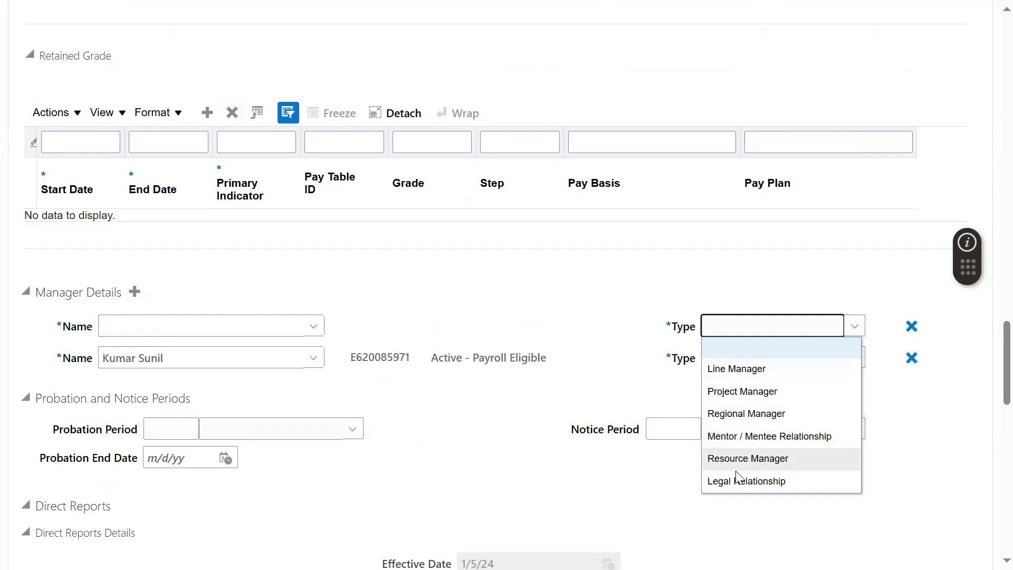
{"action": "left_click", "coordinate": [912, 326]}
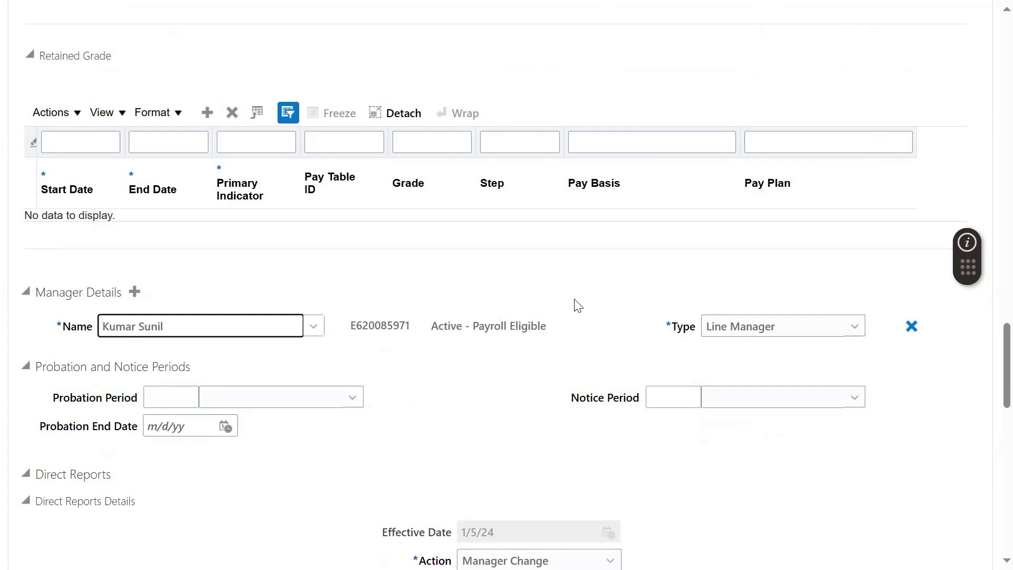
Step: Advance from Employment Information to the next hire step
{"action": "scroll", "coordinate": [653, 265], "scroll_direction": "up", "scroll_amount": 20}
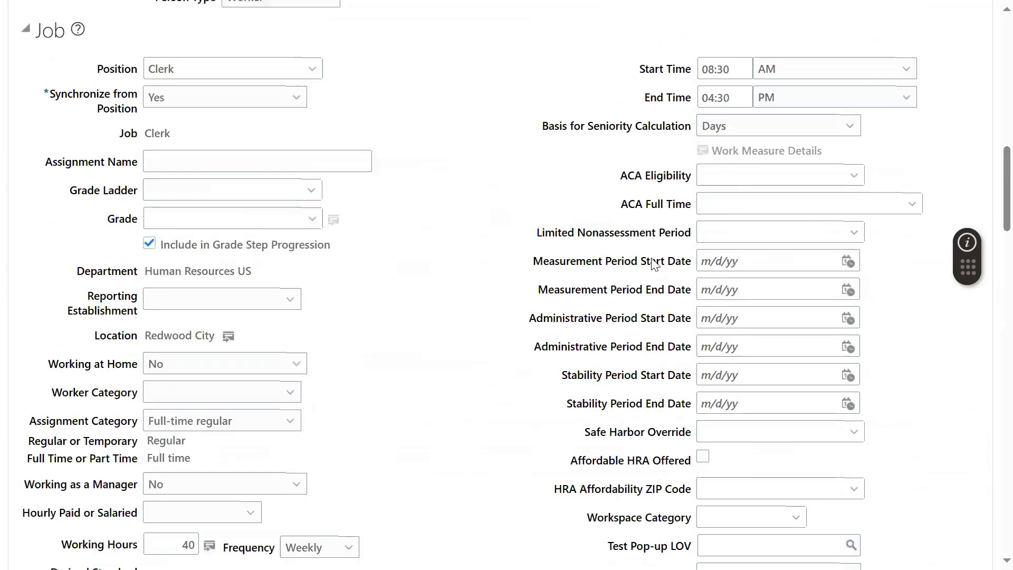
{"action": "scroll", "coordinate": [645, 264], "scroll_direction": "up", "scroll_amount": 5}
{"action": "left_click", "coordinate": [601, 134]}
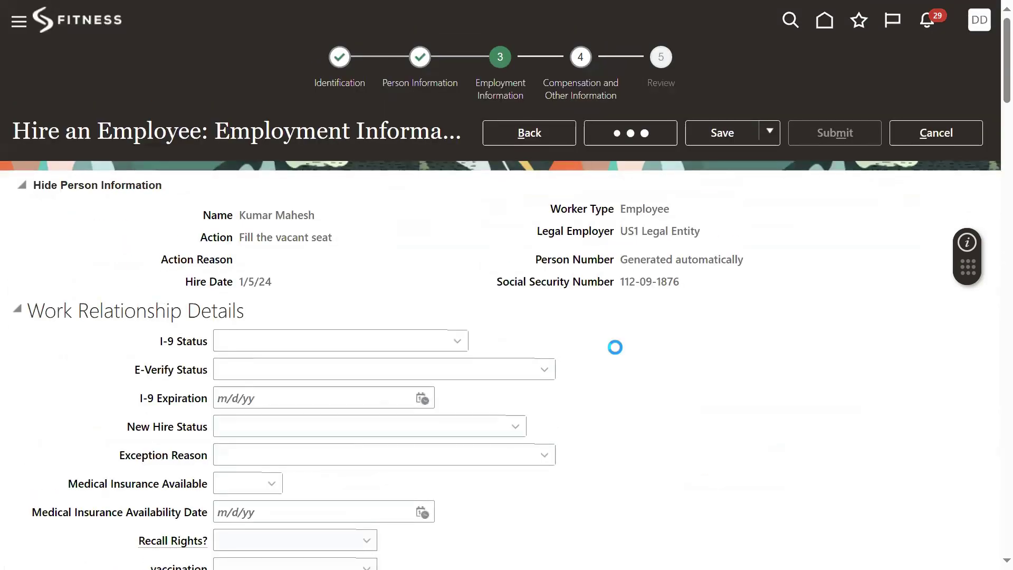
{"action": "scroll", "coordinate": [612, 358], "scroll_direction": "down", "scroll_amount": 6}
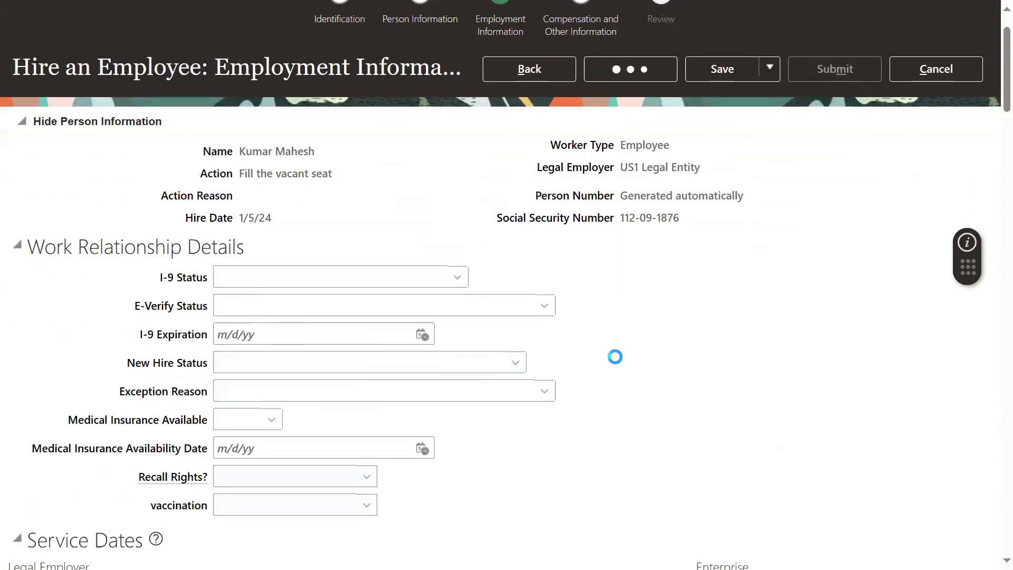
{"action": "scroll", "coordinate": [601, 368], "scroll_direction": "down", "scroll_amount": 1}
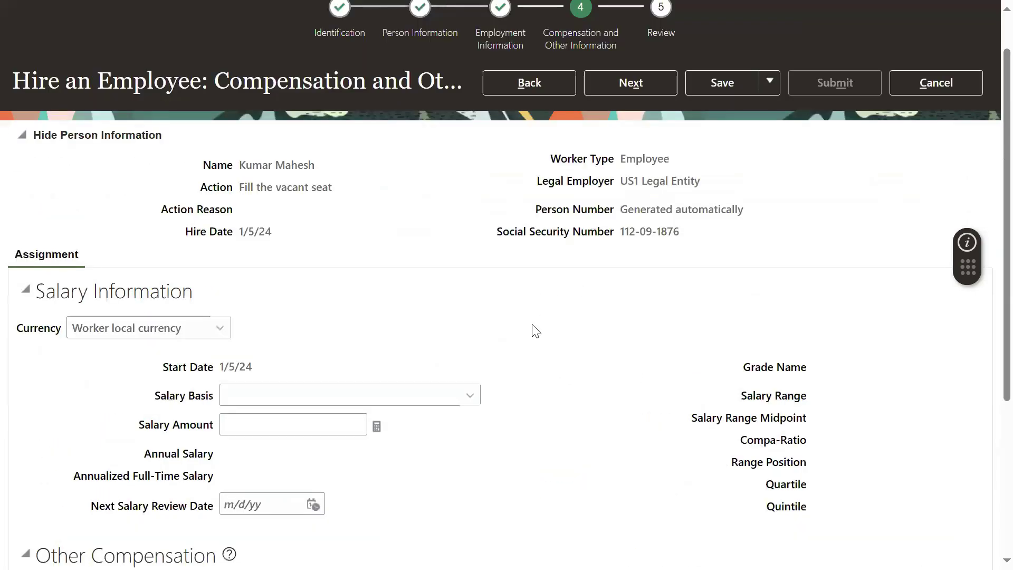
Step: Go back, confirm Assignment Status stays Active - Payroll Eligible, and proceed to Compensation
{"action": "left_click", "coordinate": [555, 90]}
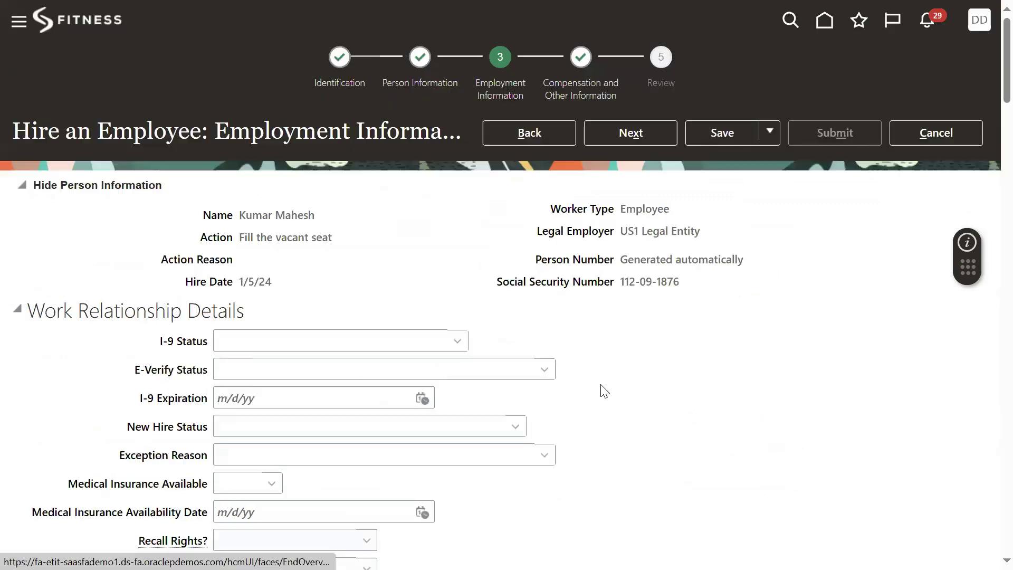
{"action": "scroll", "coordinate": [604, 390], "scroll_direction": "down", "scroll_amount": 8}
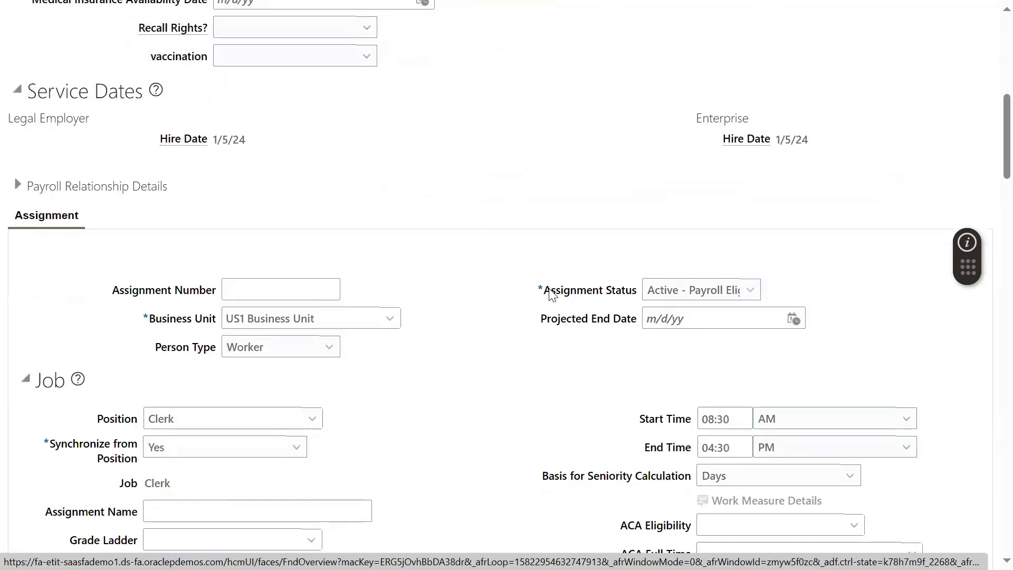
{"action": "left_click_drag", "start_coordinate": [547, 293], "coordinate": [626, 295]}
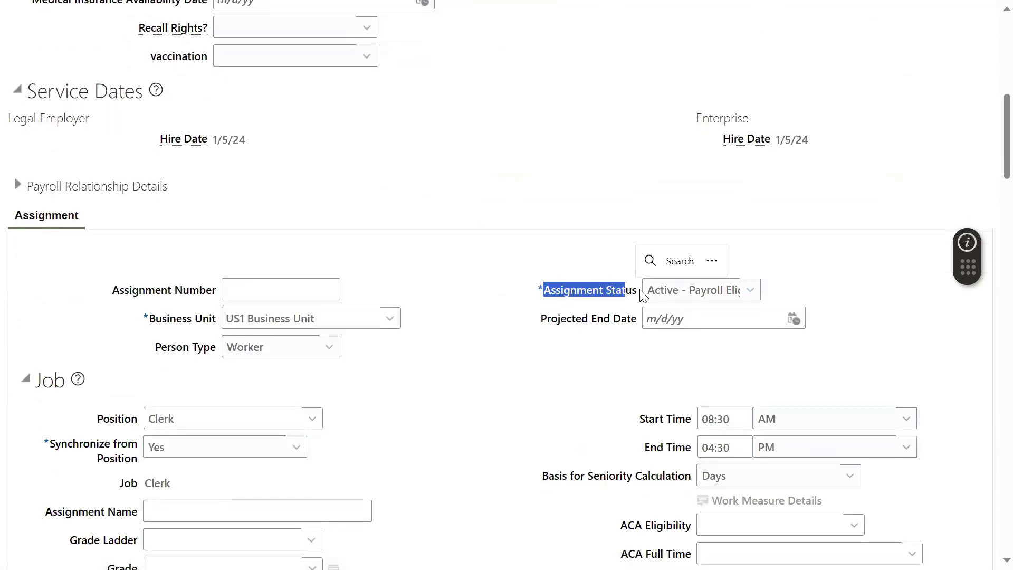
{"action": "left_click", "coordinate": [742, 298]}
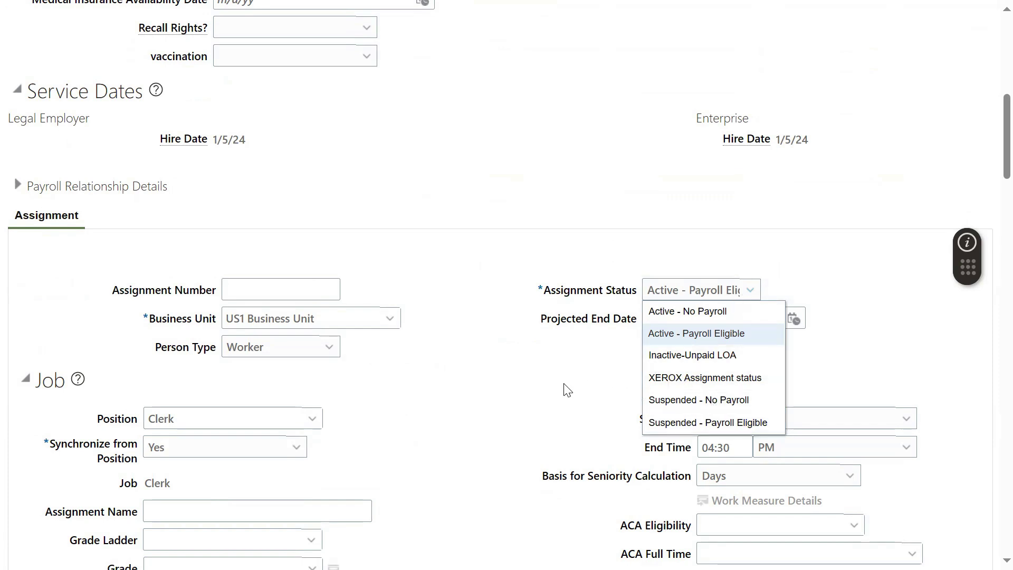
{"action": "left_click", "coordinate": [527, 393]}
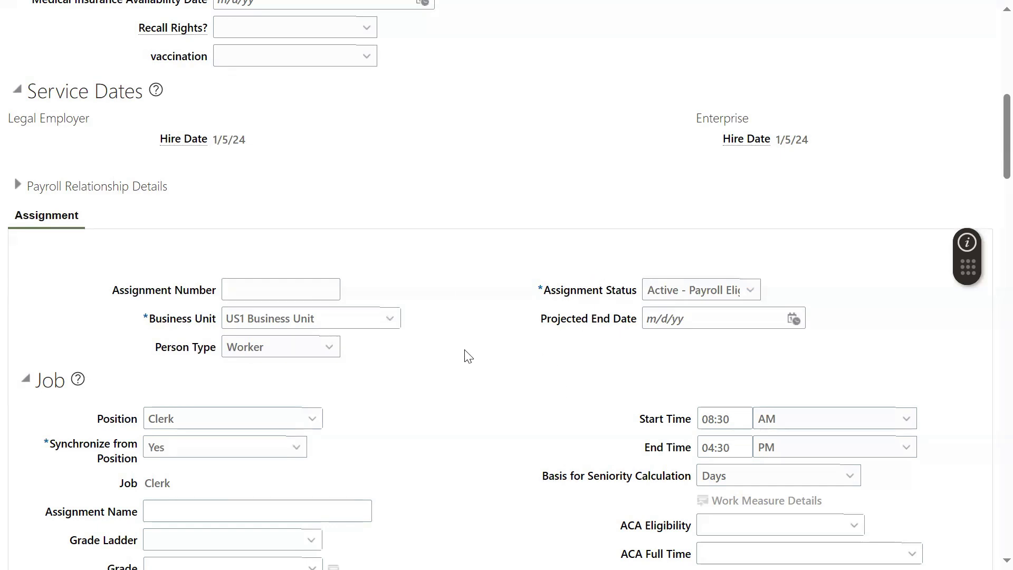
{"action": "scroll", "coordinate": [530, 285], "scroll_direction": "up", "scroll_amount": 10}
{"action": "left_click", "coordinate": [645, 135]}
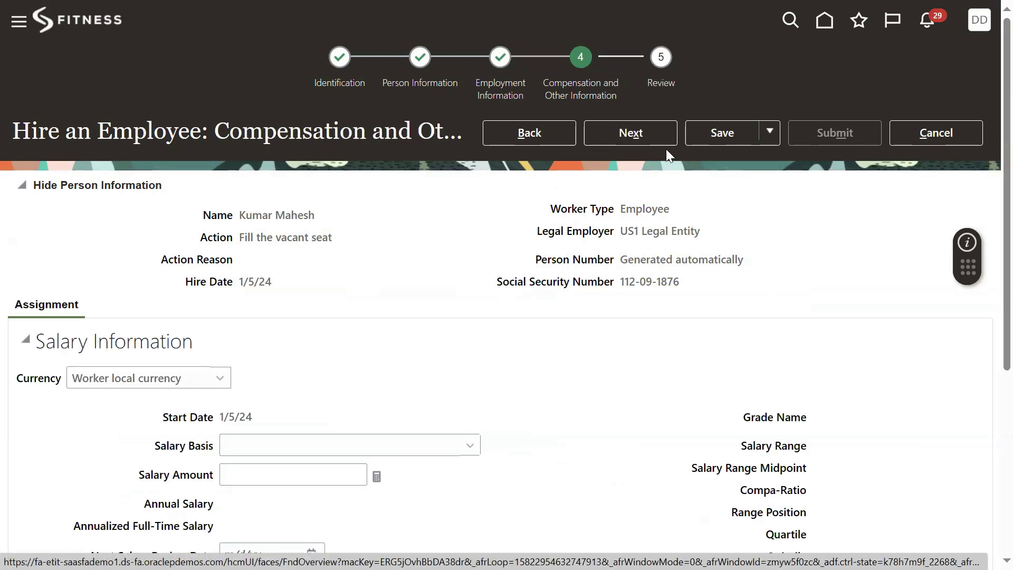
Step: Submit the hire from the Review step, accepting the warning and the confirmation
{"action": "left_click", "coordinate": [643, 135]}
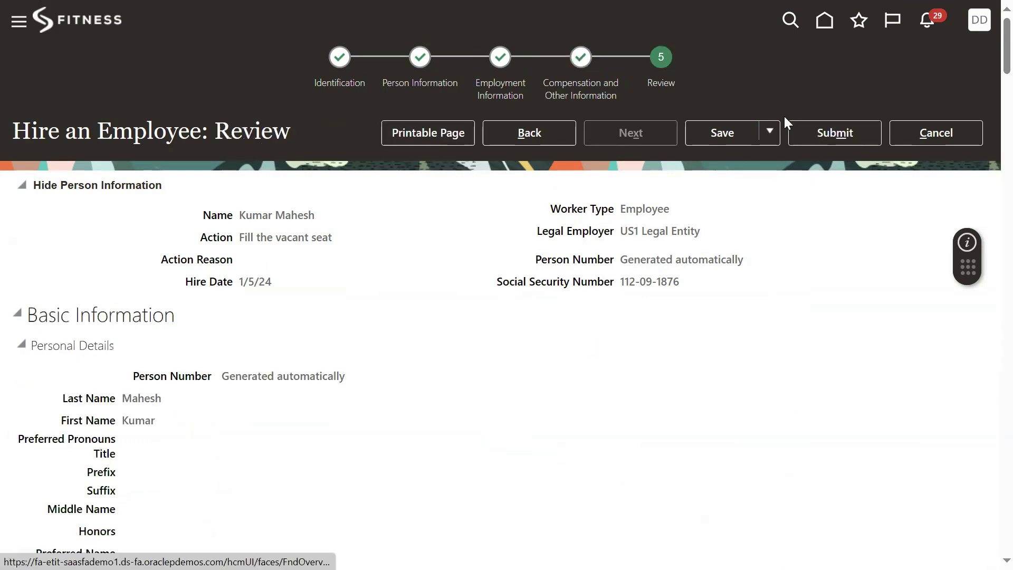
{"action": "left_click", "coordinate": [810, 132]}
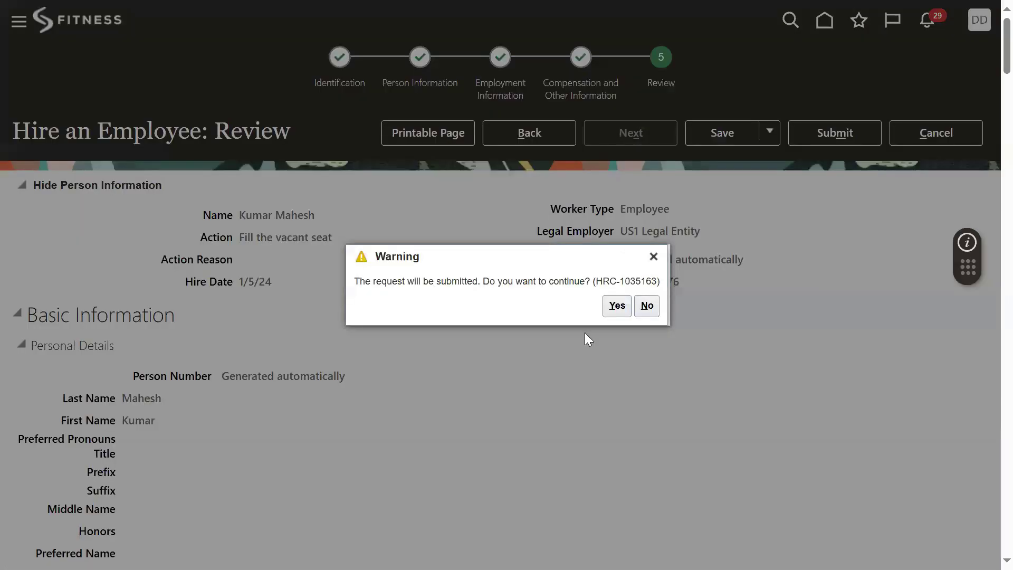
{"action": "left_click", "coordinate": [616, 306]}
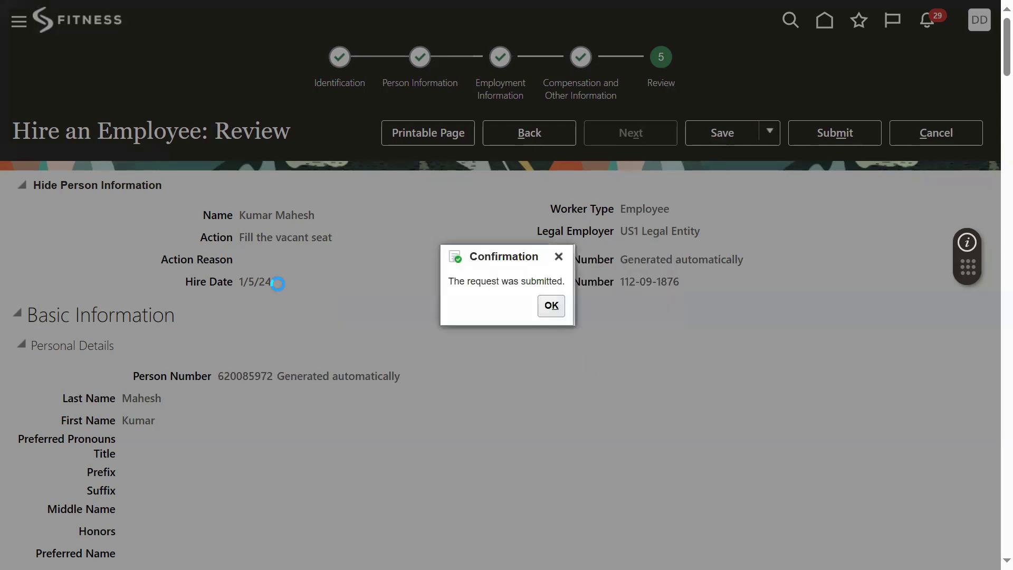
{"action": "left_click", "coordinate": [538, 307]}
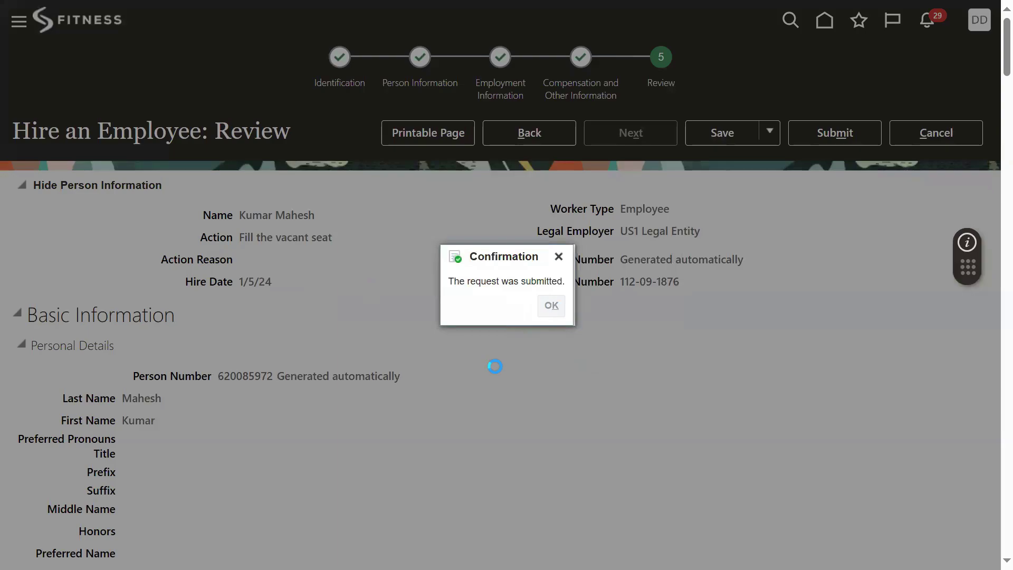
Step: Search Person Management for people matching the new hire's name
{"action": "left_click", "coordinate": [19, 23]}
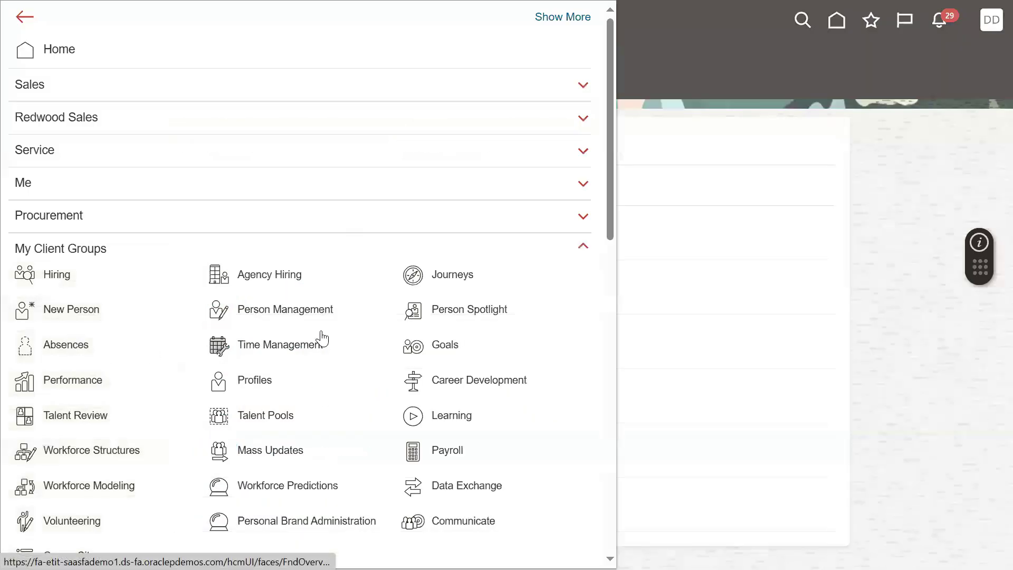
{"action": "left_click", "coordinate": [320, 317]}
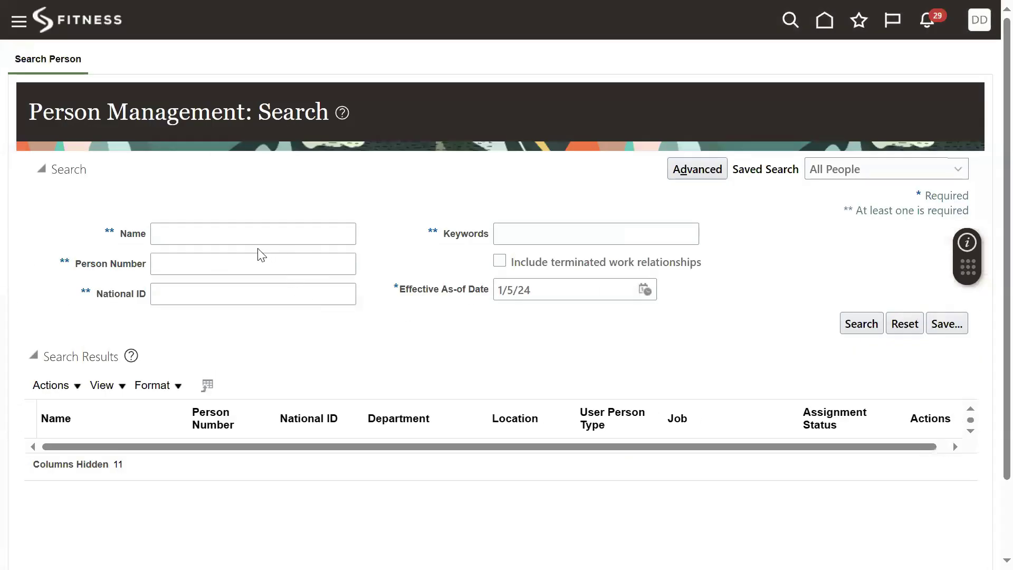
{"action": "left_click", "coordinate": [237, 224]}
{"action": "type", "text": "mahesh"}
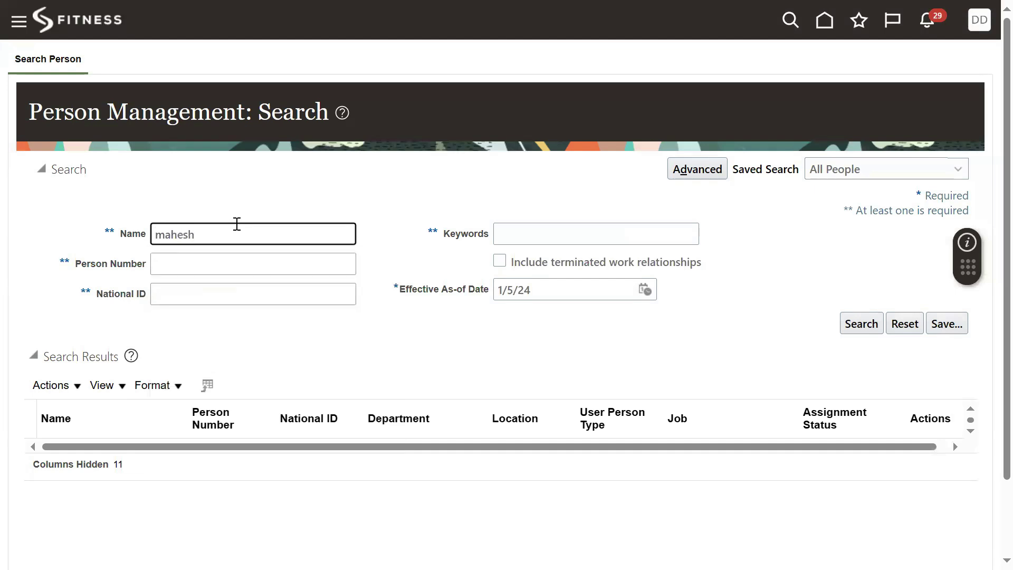
{"action": "key", "text": "Return"}
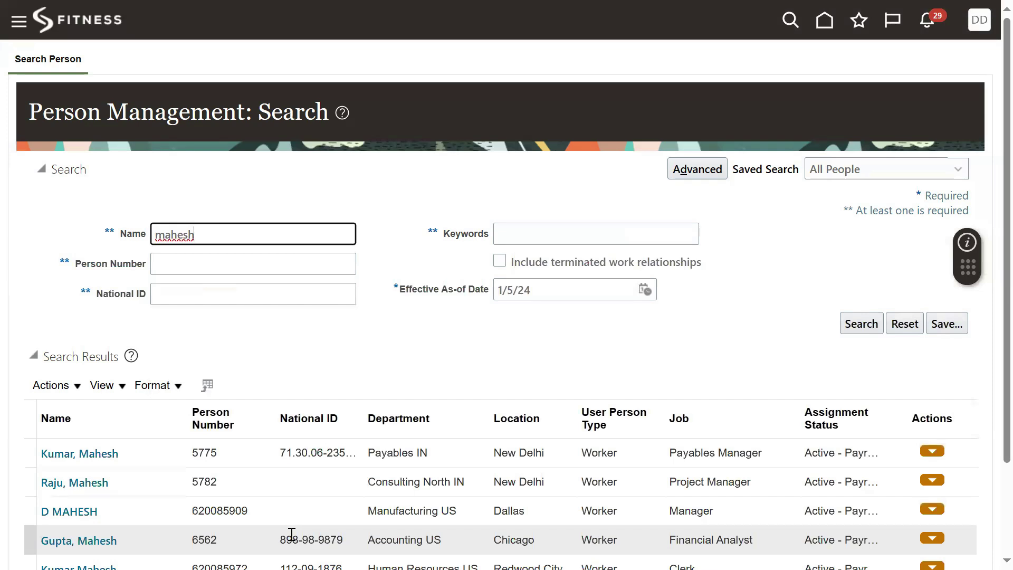
Step: Open the new Clerk's employment record from the search results
{"action": "left_click", "coordinate": [262, 452]}
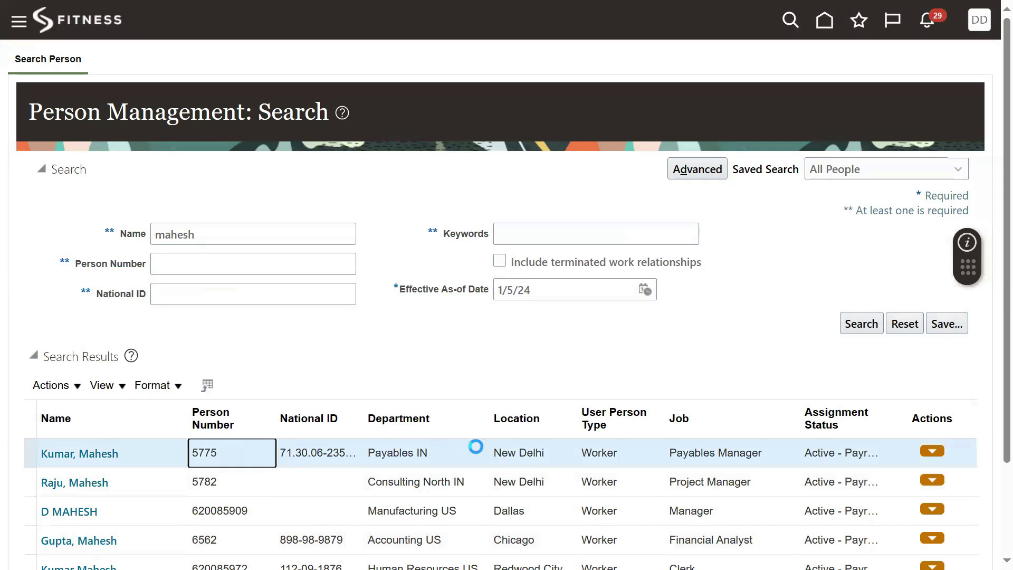
{"action": "scroll", "coordinate": [332, 454], "scroll_direction": "down", "scroll_amount": 2}
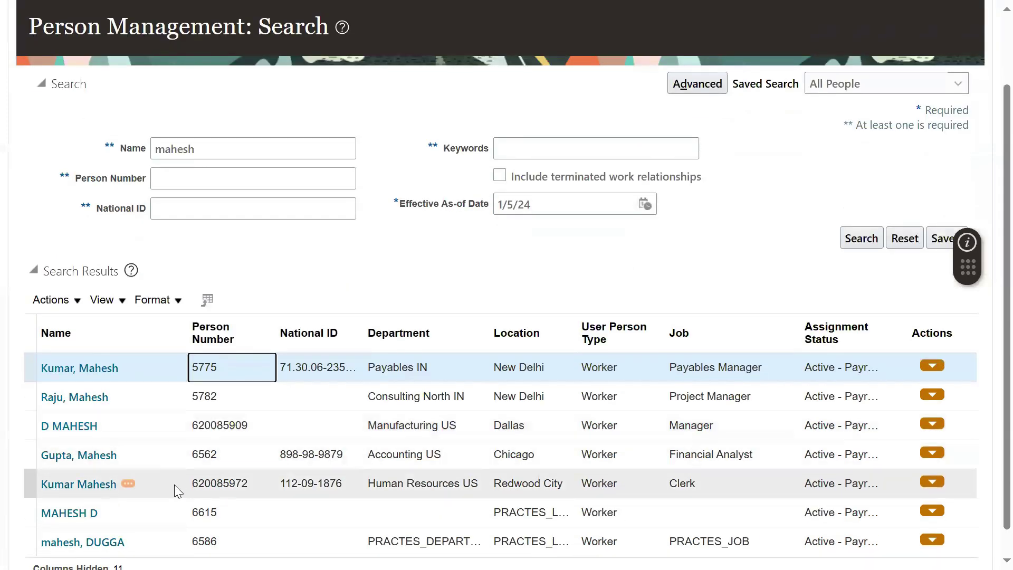
{"action": "scroll", "coordinate": [158, 502], "scroll_direction": "down", "scroll_amount": 1}
{"action": "left_click", "coordinate": [180, 454]}
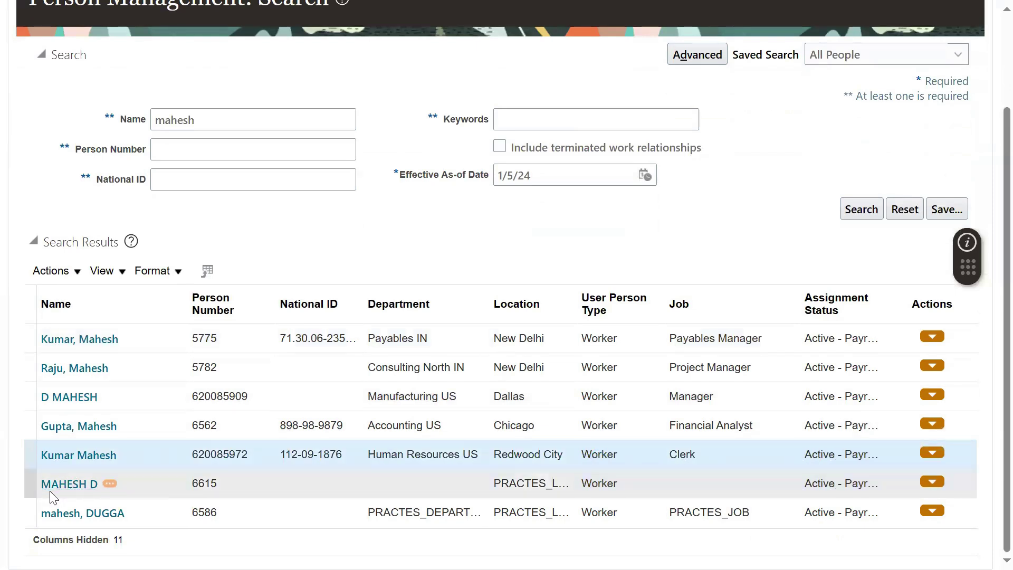
{"action": "left_click", "coordinate": [79, 454]}
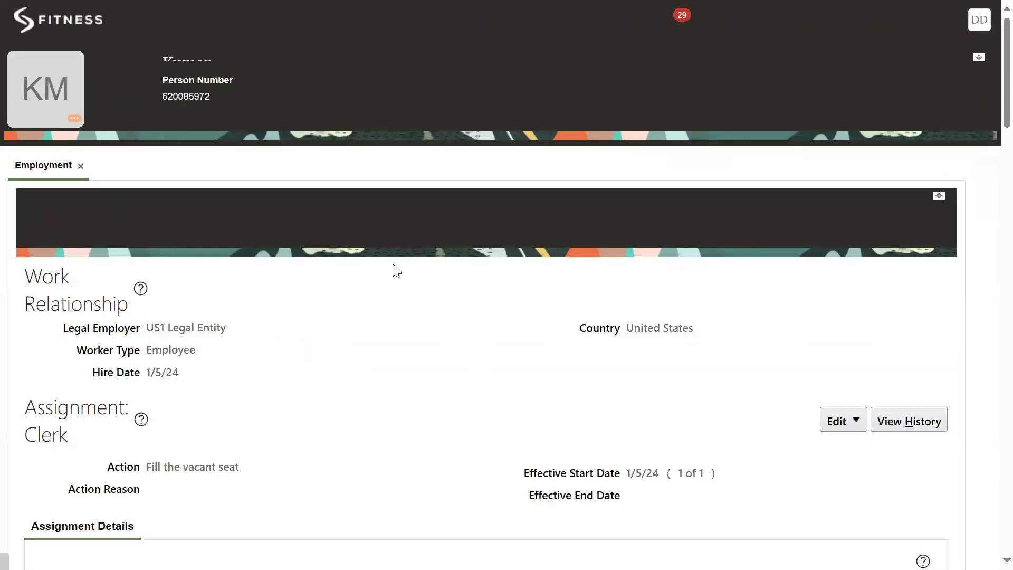
Step: Verify the Clerk assignment, the line manager row and the Active - Payroll Eligible status
{"action": "scroll", "coordinate": [372, 335], "scroll_direction": "down", "scroll_amount": 10}
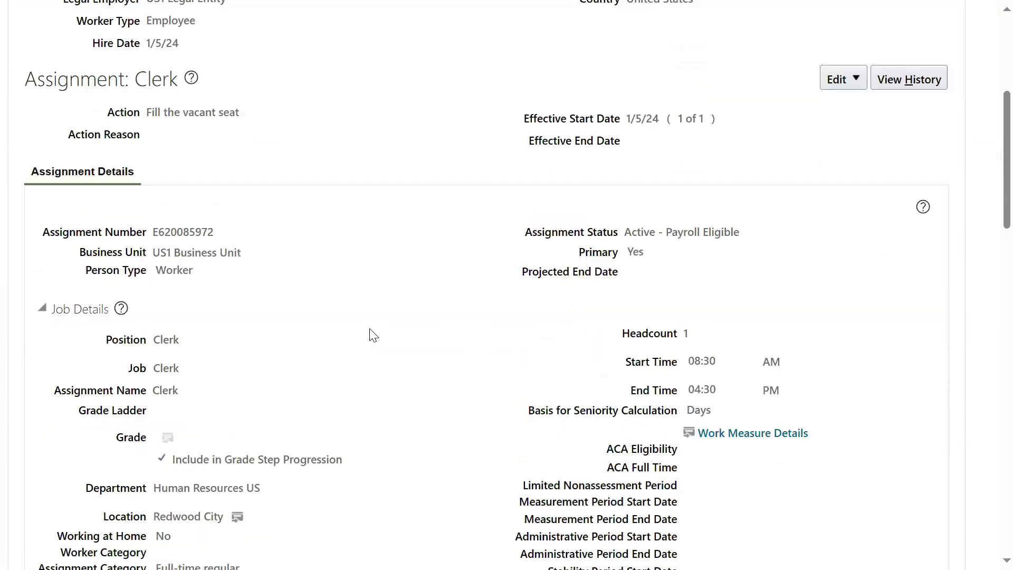
{"action": "scroll", "coordinate": [372, 336], "scroll_direction": "down", "scroll_amount": 3}
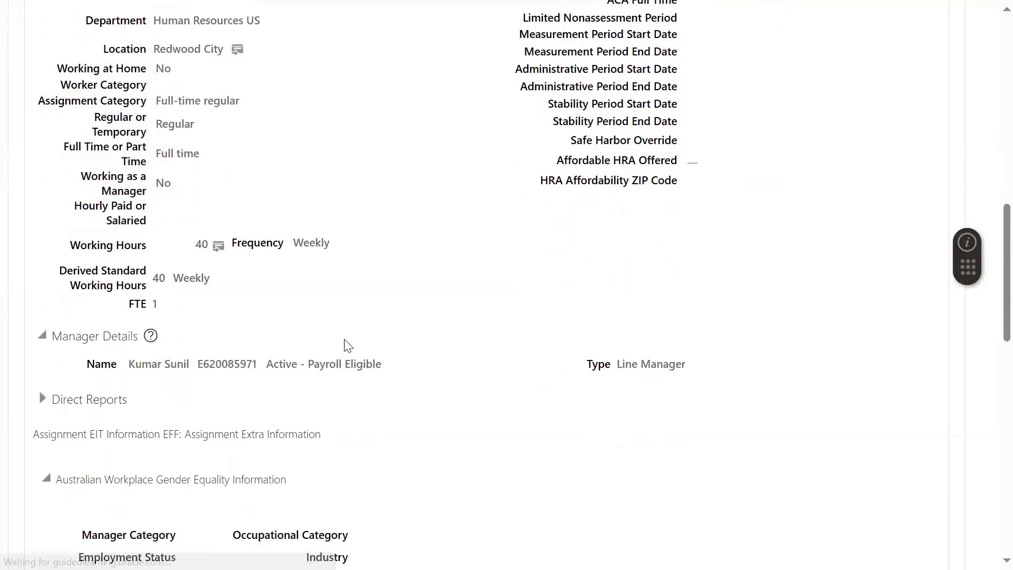
{"action": "left_click_drag", "start_coordinate": [134, 368], "coordinate": [388, 373]}
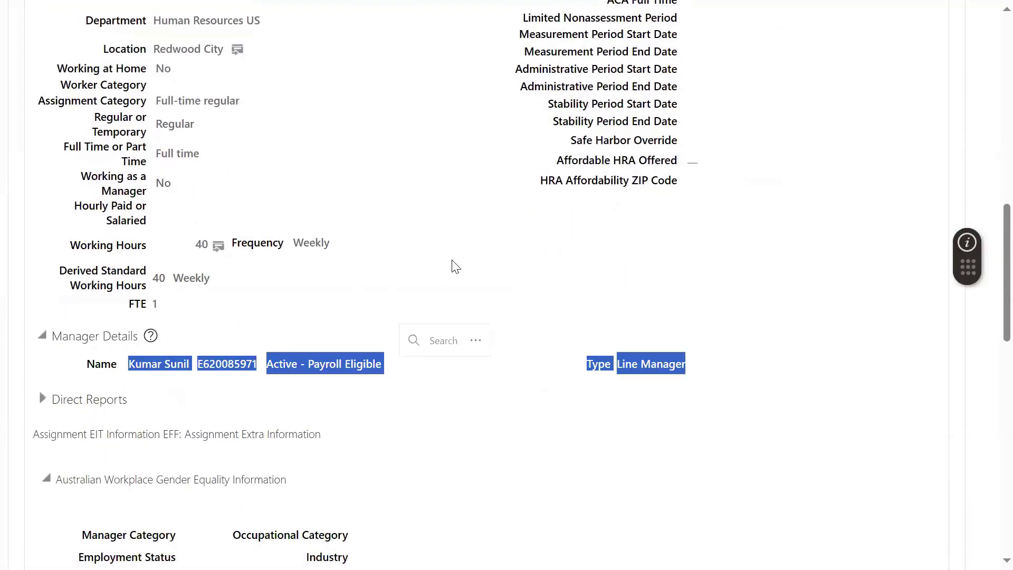
{"action": "scroll", "coordinate": [452, 266], "scroll_direction": "up", "scroll_amount": 5}
{"action": "scroll", "coordinate": [452, 265], "scroll_direction": "up", "scroll_amount": 3}
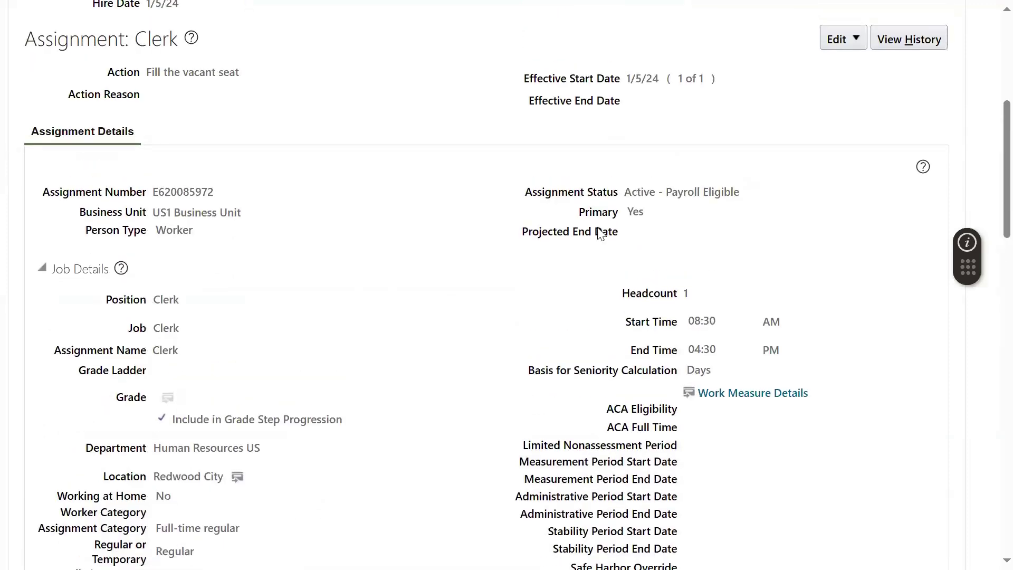
{"action": "left_click_drag", "start_coordinate": [624, 194], "coordinate": [757, 192]}
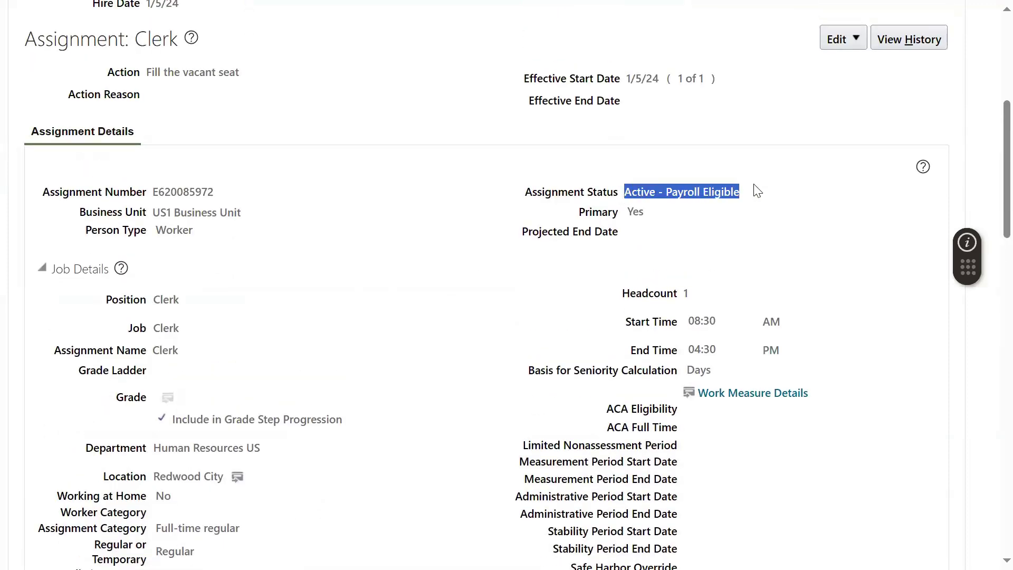